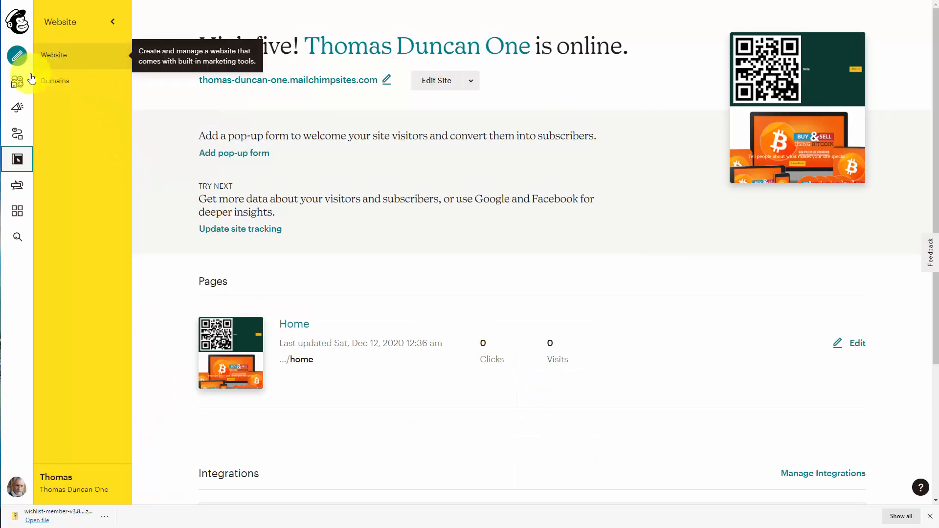
Step: Filter the Campaigns list to landing pages, which shows none exist yet
click(18, 108)
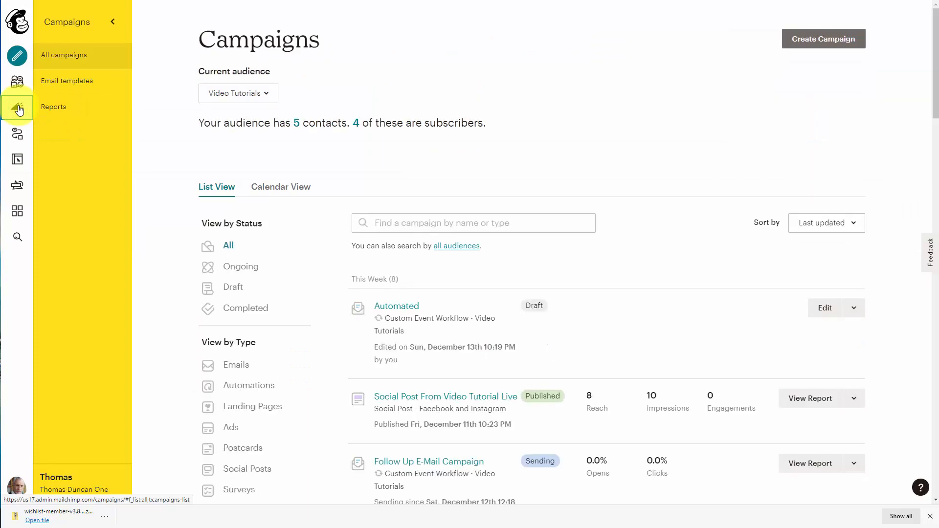
scroll(269, 147, down, 4)
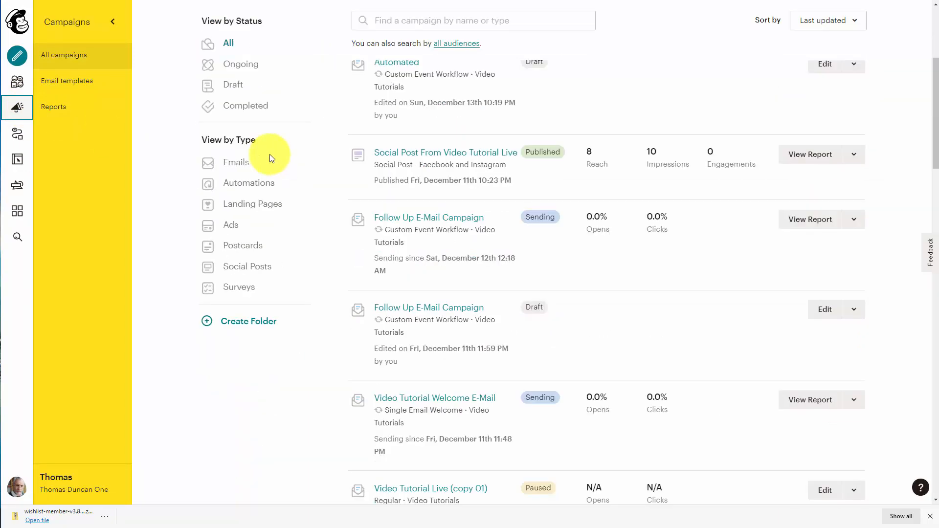
click(237, 207)
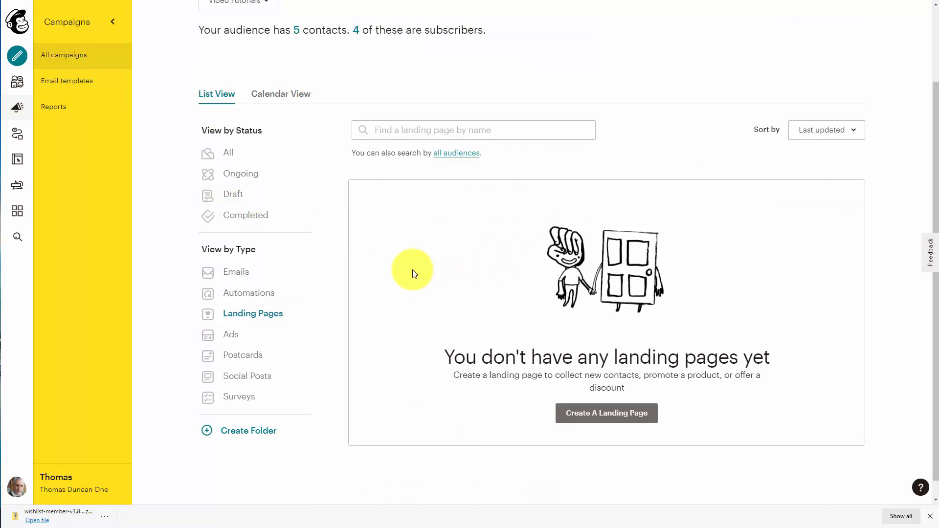
Step: Start a landing page named 'Video Tutorials' for the Video Tutorials audience
click(579, 415)
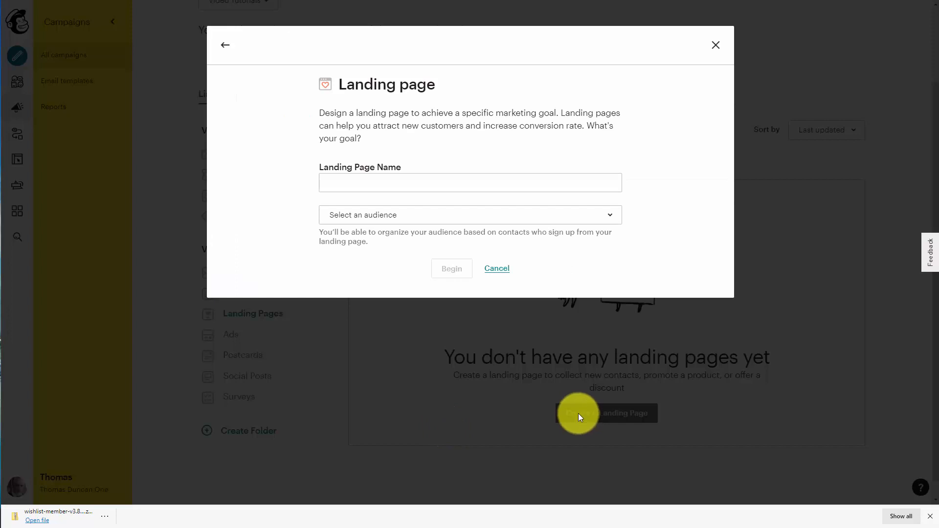
click(404, 192)
text(Video Tutorials)
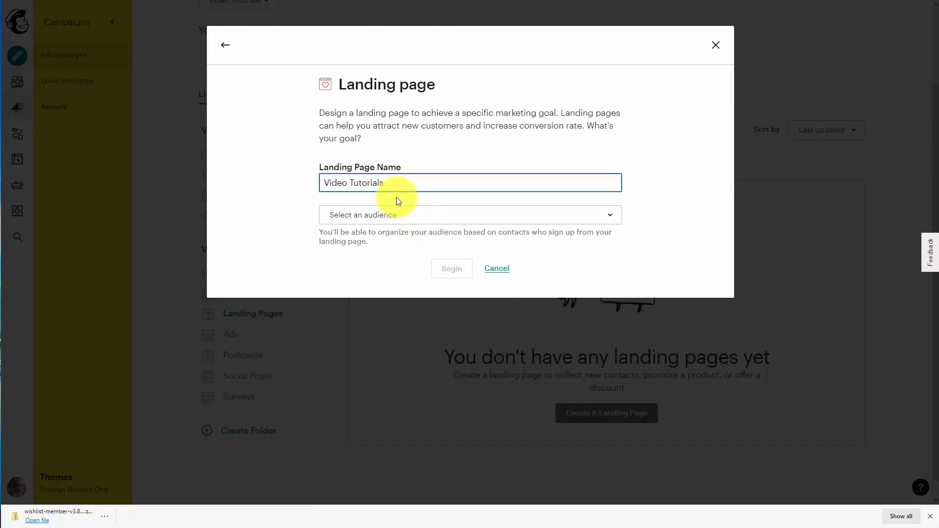
click(457, 216)
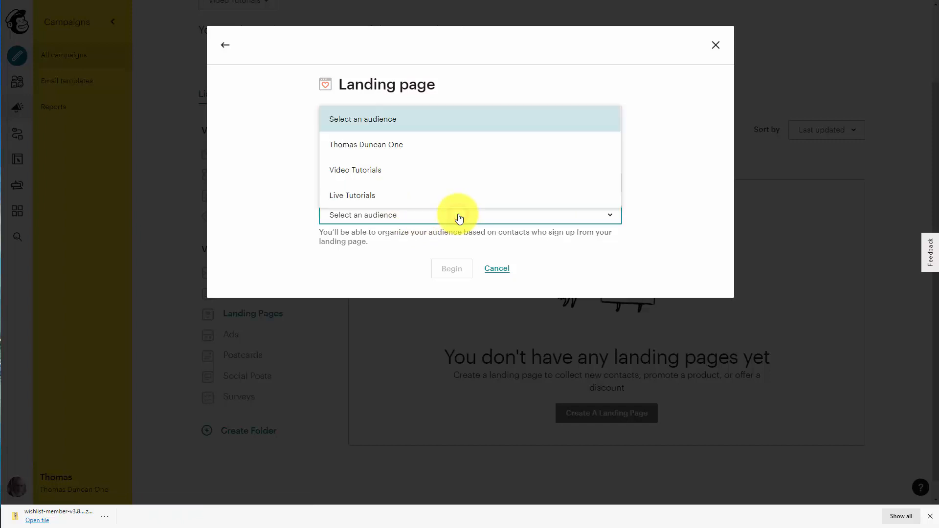
click(340, 170)
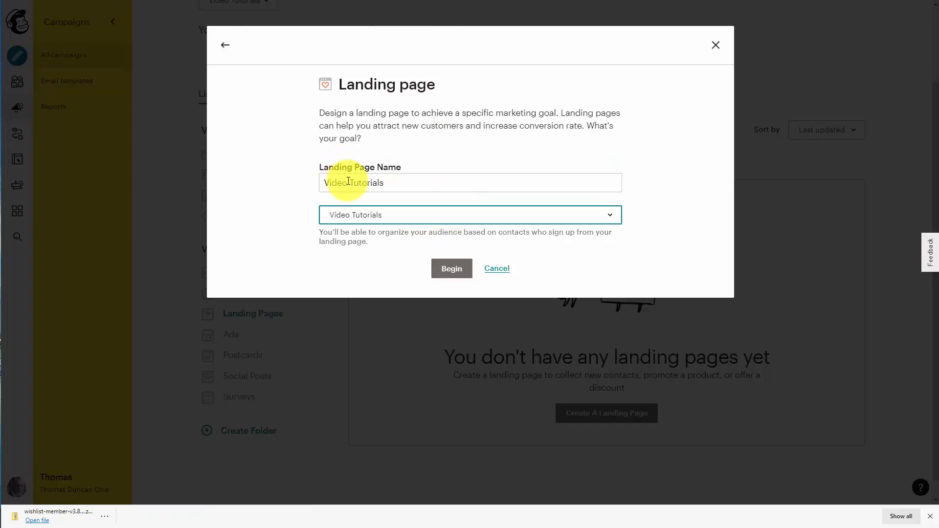
click(451, 269)
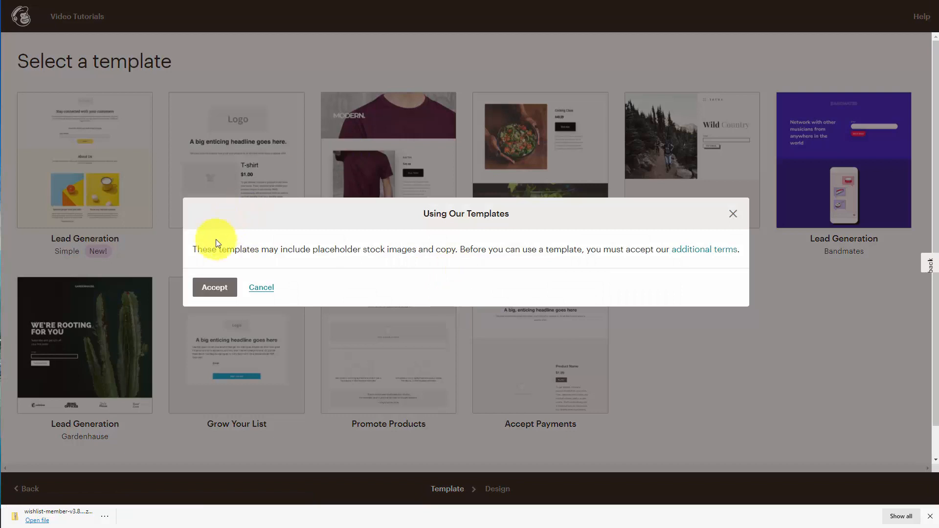
Step: Accept the template terms and choose the Grow Your List template
click(215, 287)
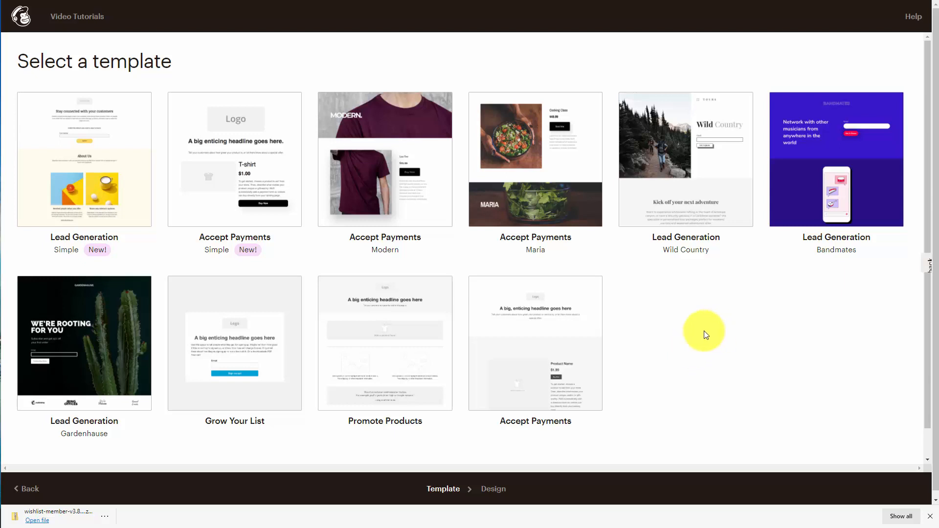
click(240, 337)
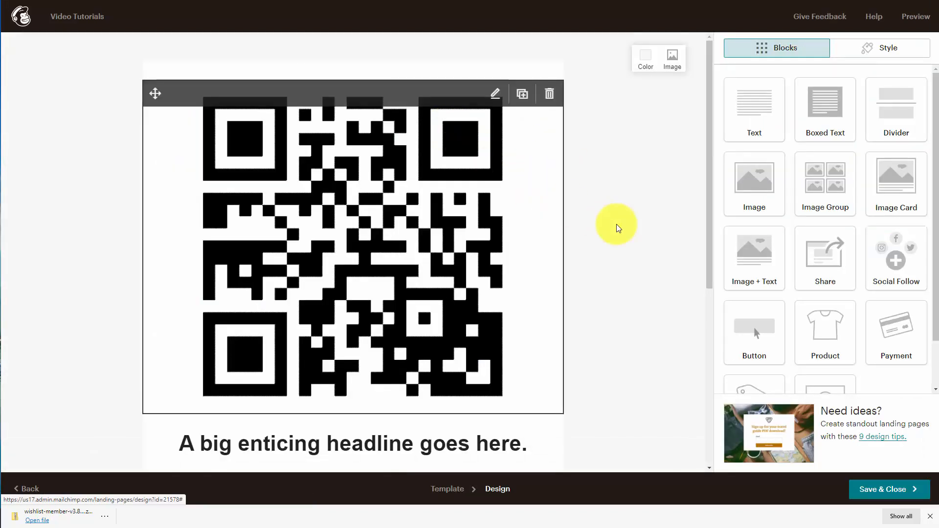
scroll(624, 228, down, 5)
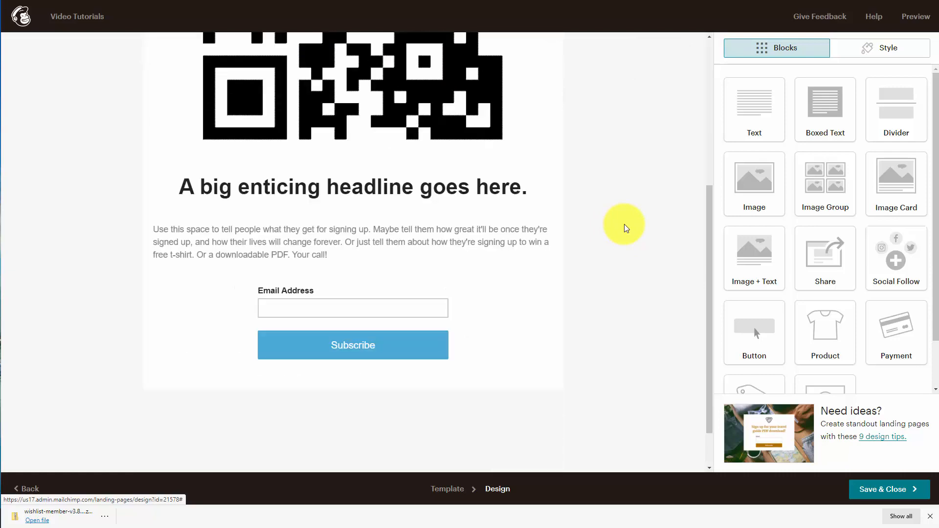
scroll(625, 227, up, 3)
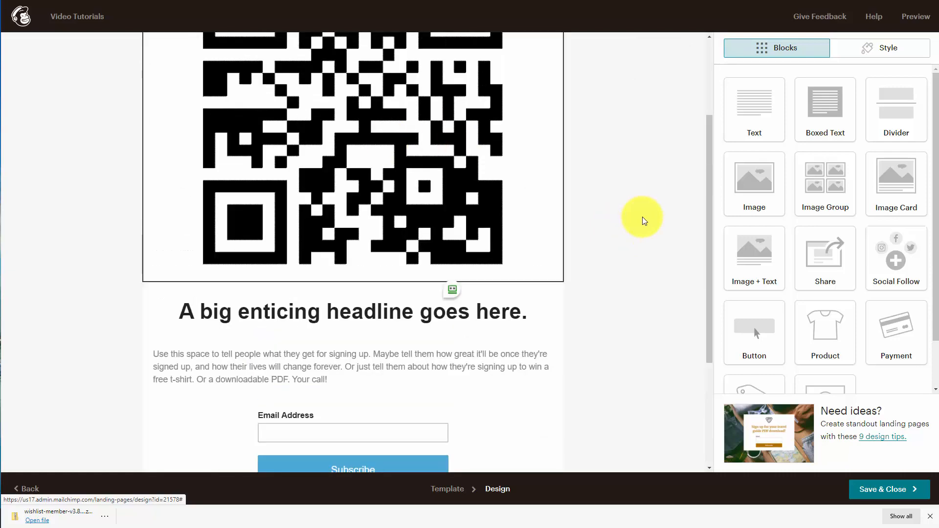
scroll(640, 218, down, 4)
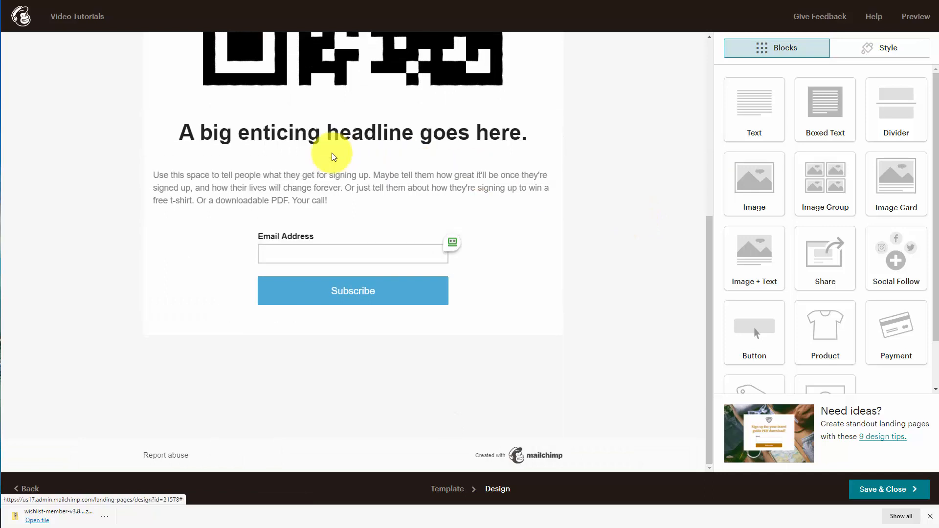
scroll(332, 152, up, 2)
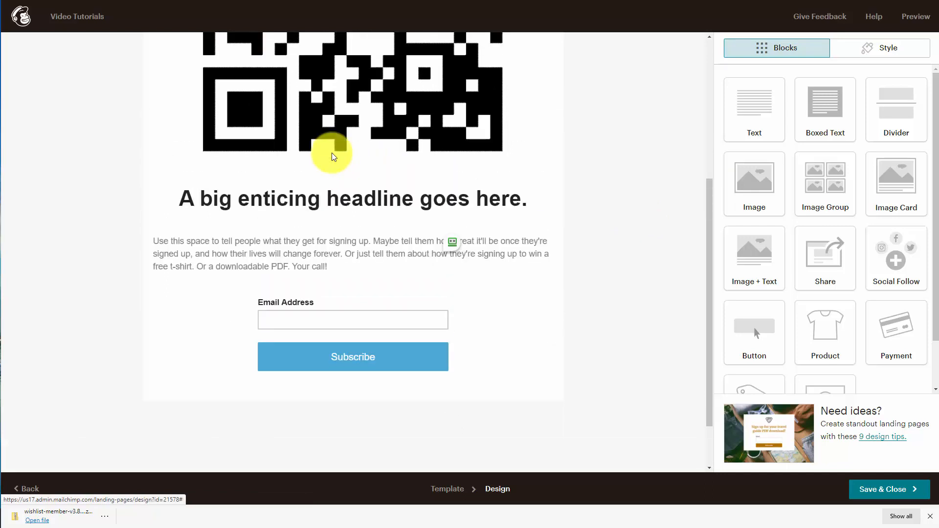
scroll(332, 152, up, 5)
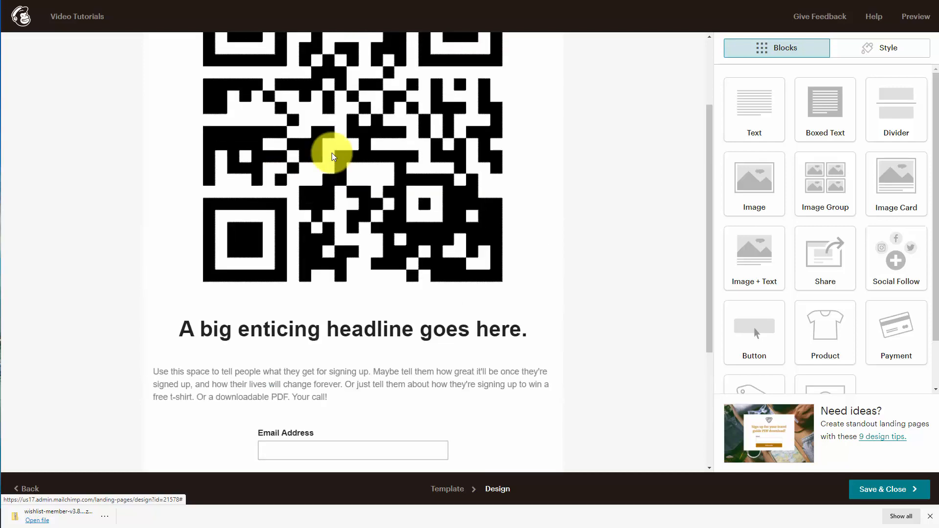
scroll(332, 153, down, 5)
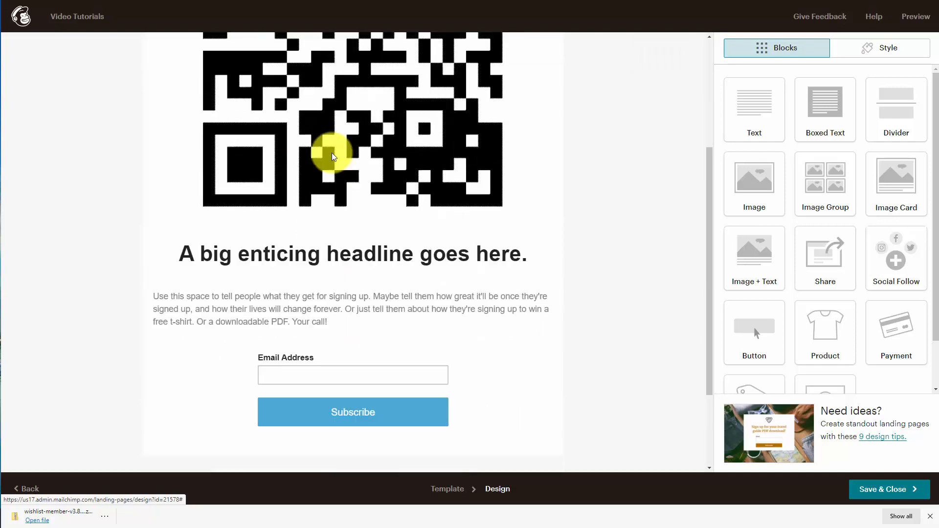
scroll(331, 155, up, 5)
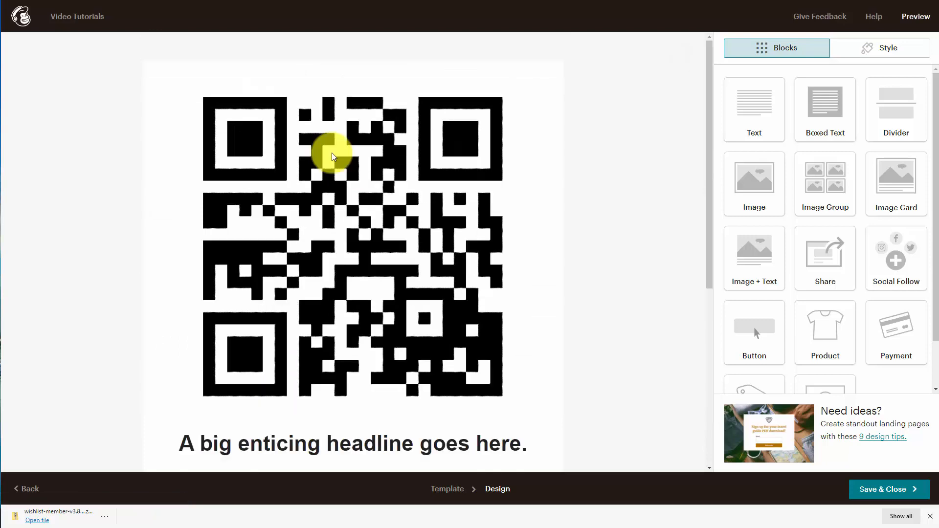
Step: Preview the landing page, then review its Style and Blocks panels
click(916, 17)
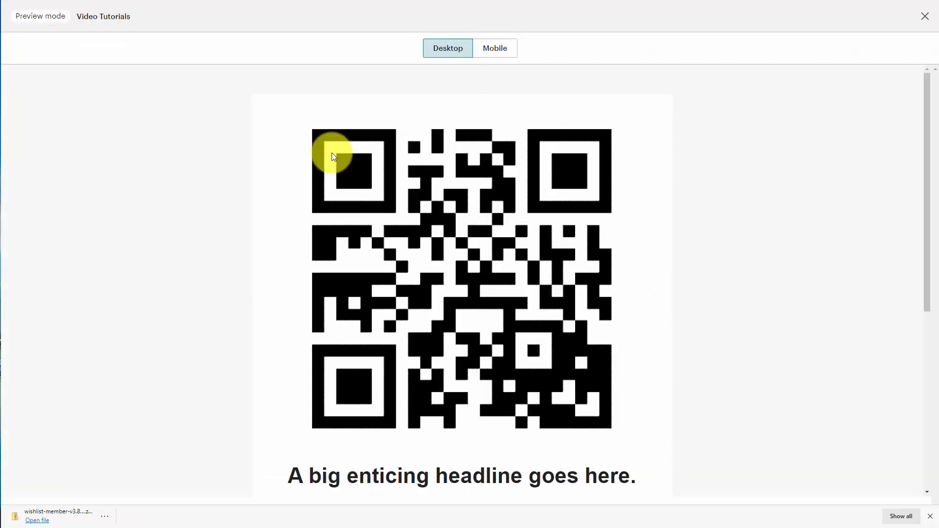
click(925, 16)
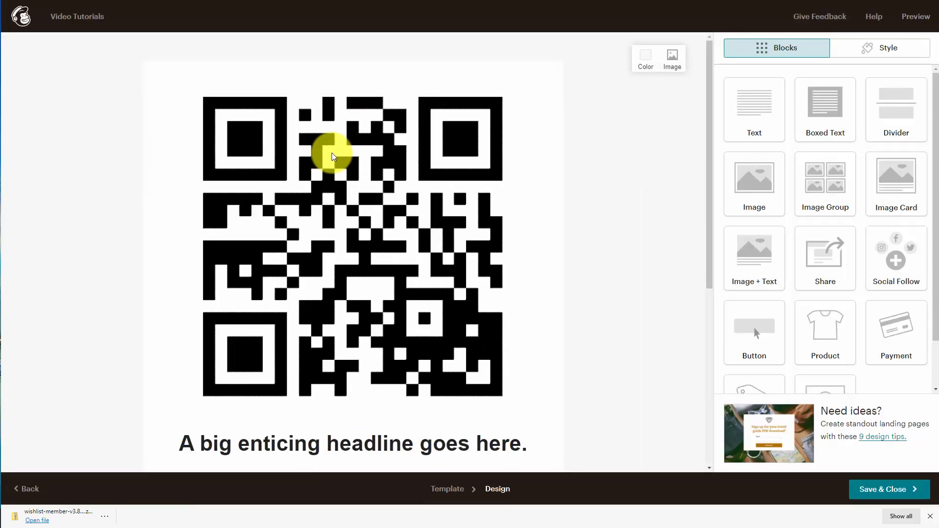
click(880, 47)
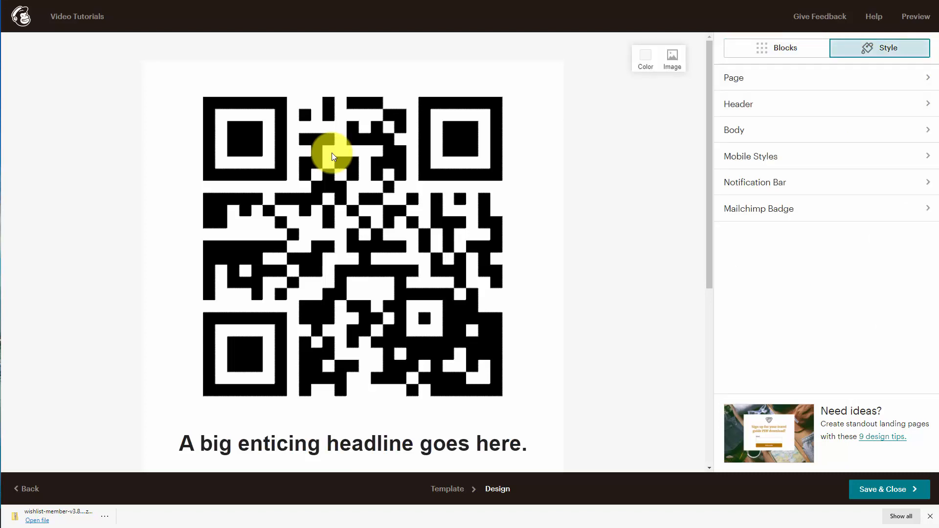
click(776, 47)
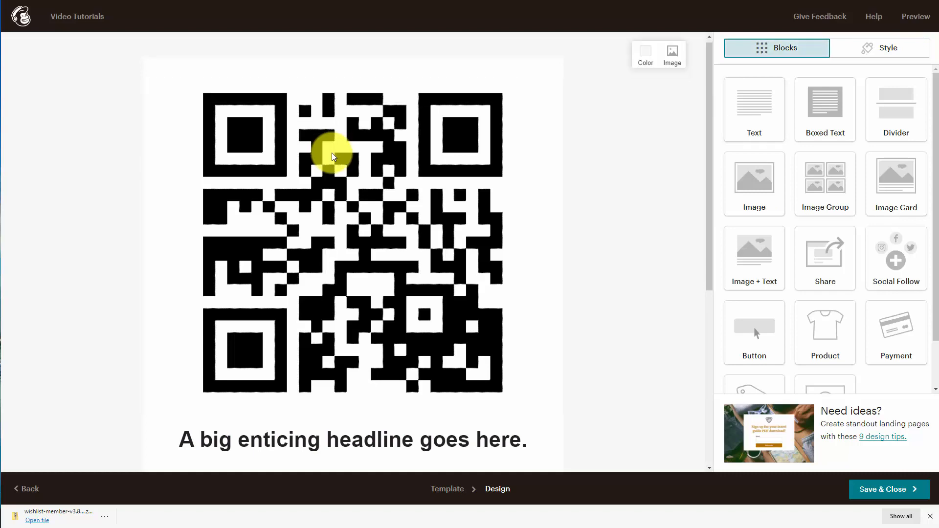
scroll(331, 153, down, 3)
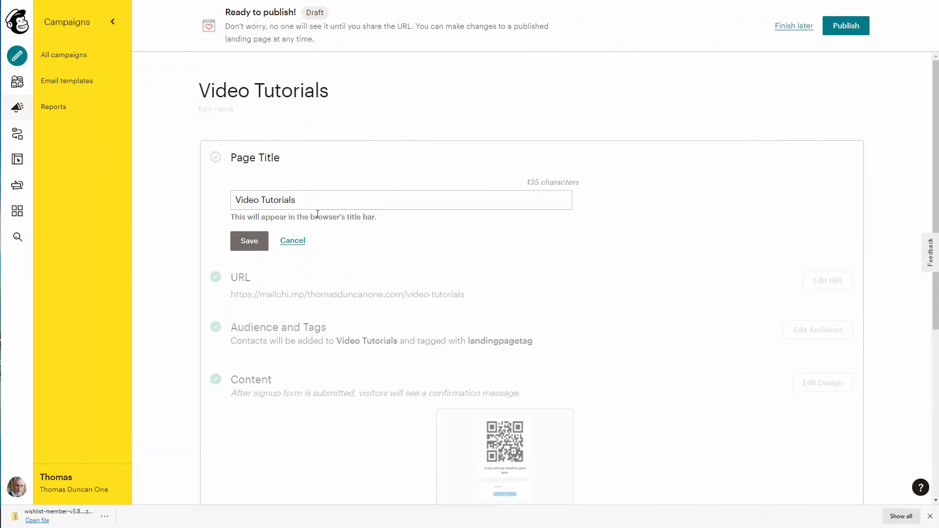
Step: Save 'Video Tutorials' as the page title and bring up the Audience and Tags editor
click(253, 242)
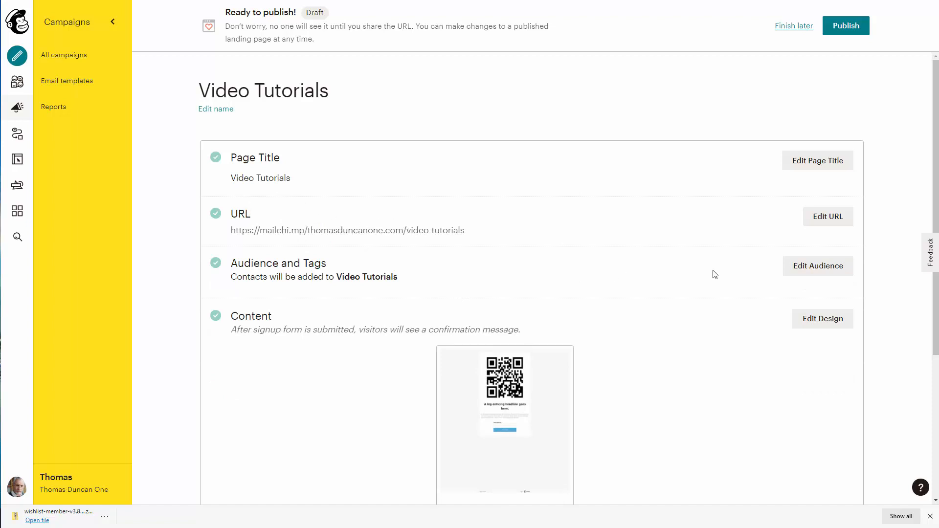
click(800, 269)
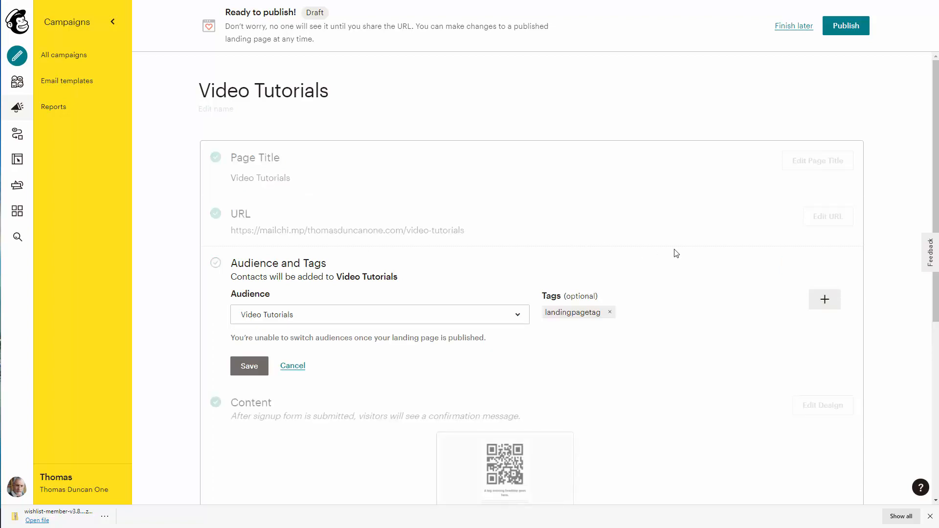
Step: Save the Video Tutorials audience with the landingpagetag tag
scroll(675, 256, down, 3)
scroll(646, 271, up, 1)
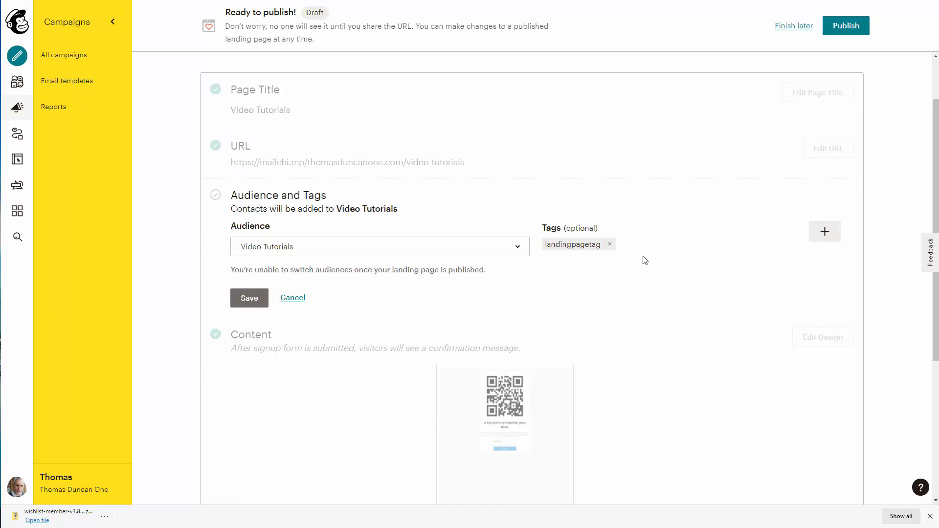
click(823, 233)
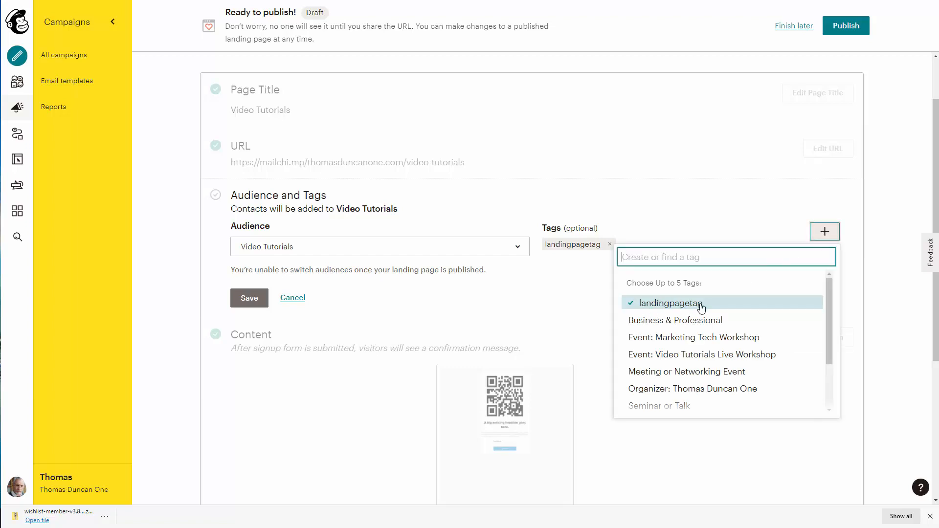
click(582, 278)
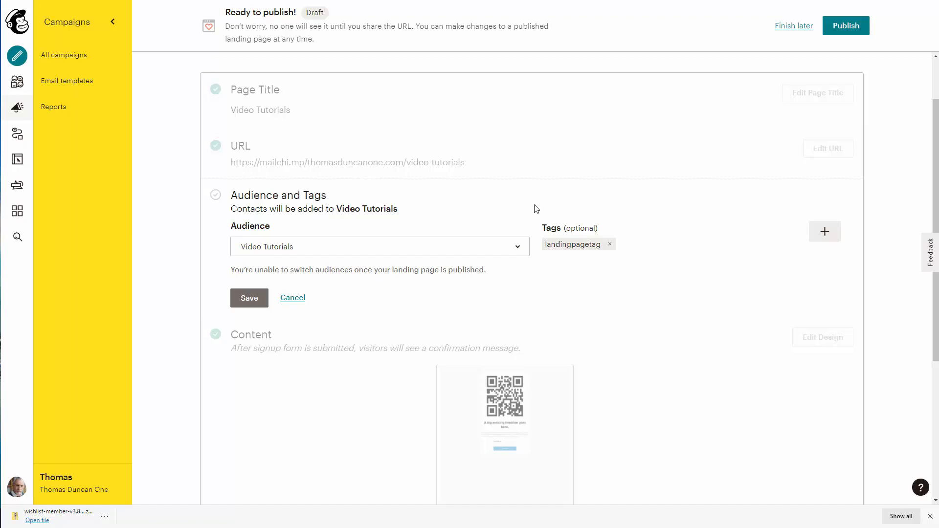
click(251, 299)
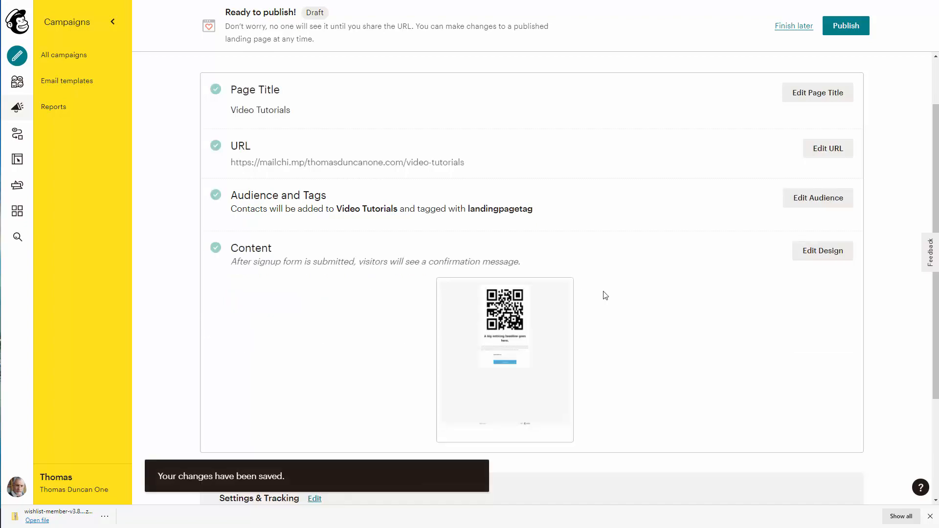
Step: Leave the landing page as a draft and return to Campaigns
scroll(605, 296, down, 3)
scroll(606, 296, up, 4)
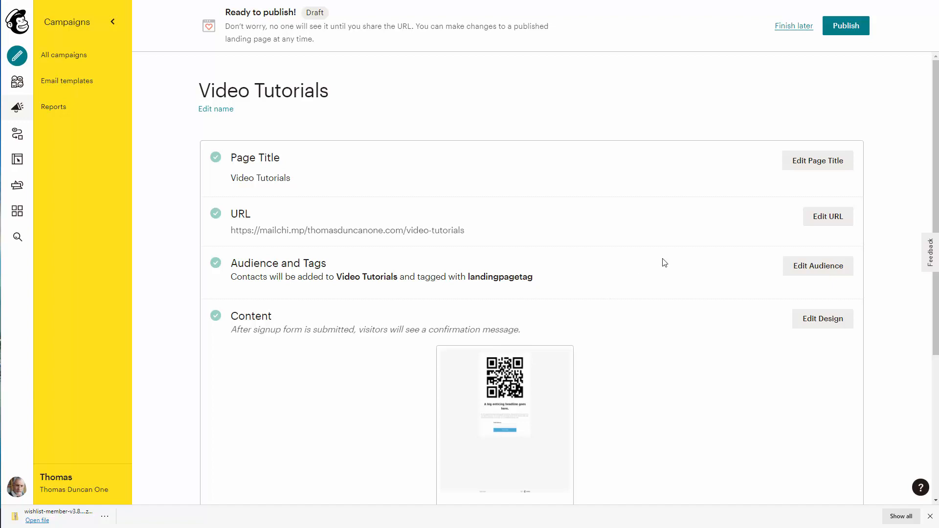
click(794, 27)
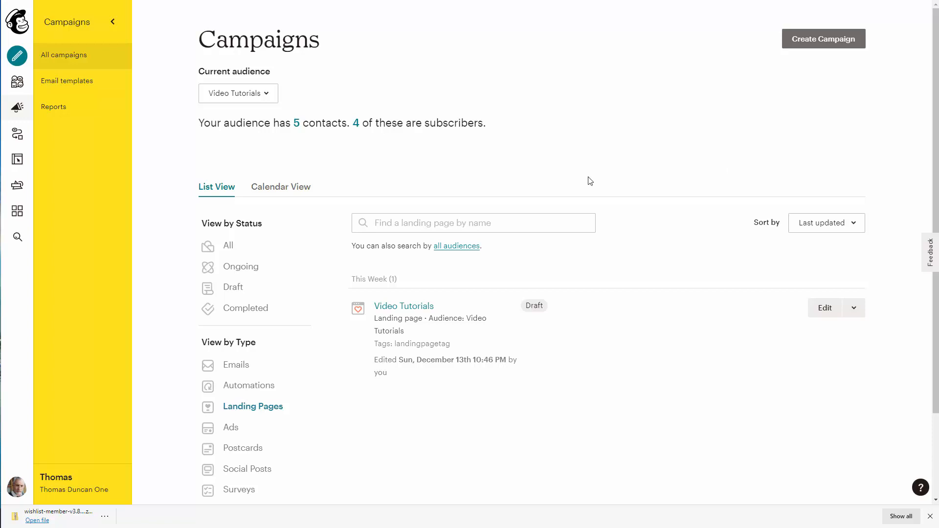
Step: Choose Classic Automations from the Create menu in the Automations area
click(20, 138)
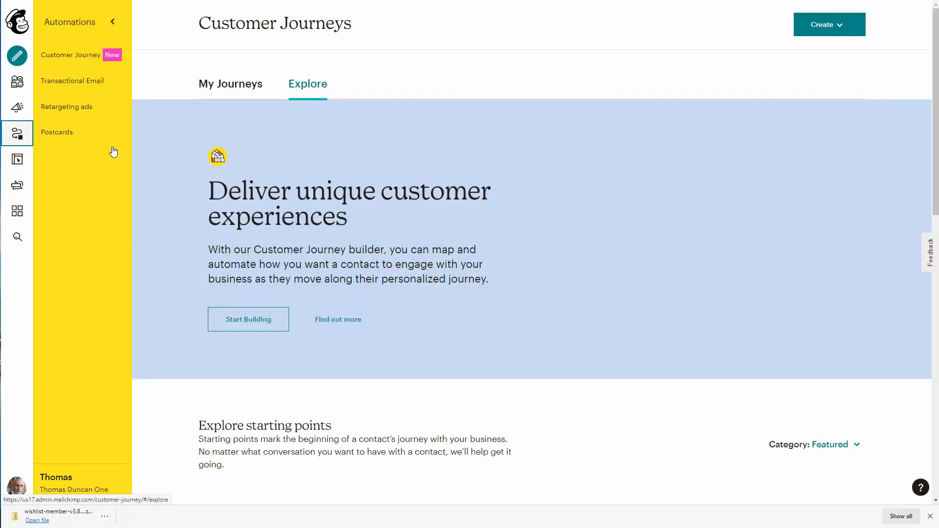
click(841, 28)
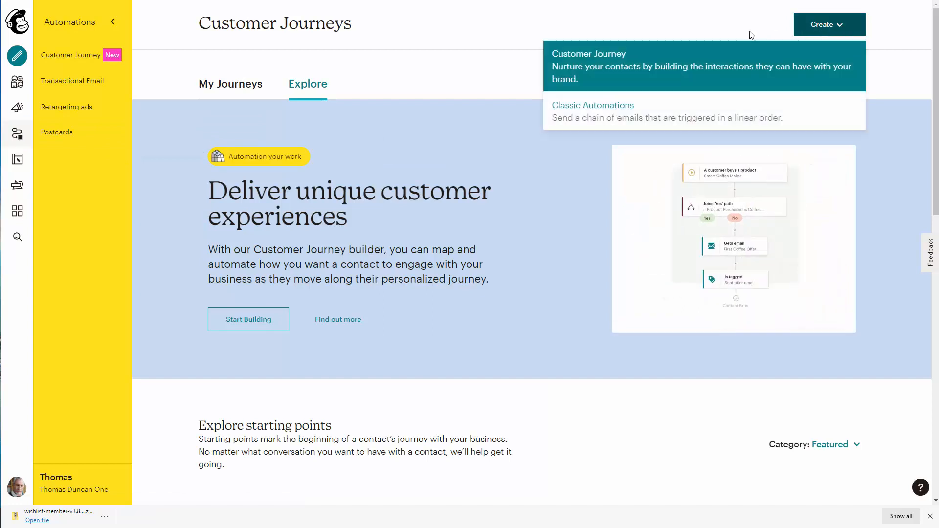
click(591, 109)
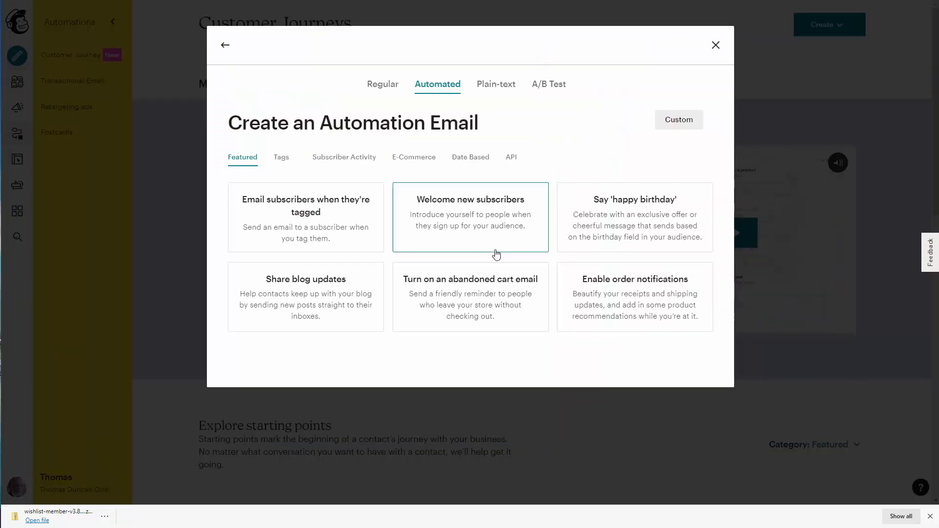
Step: Create the 'Landing Page Tag' tagged-subscriber automation for the Video Tutorials audience
click(307, 206)
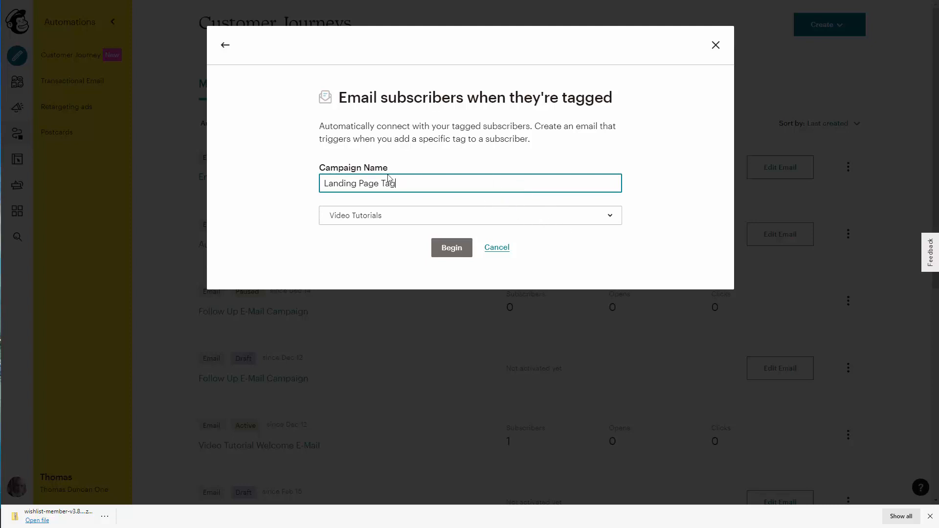
click(445, 251)
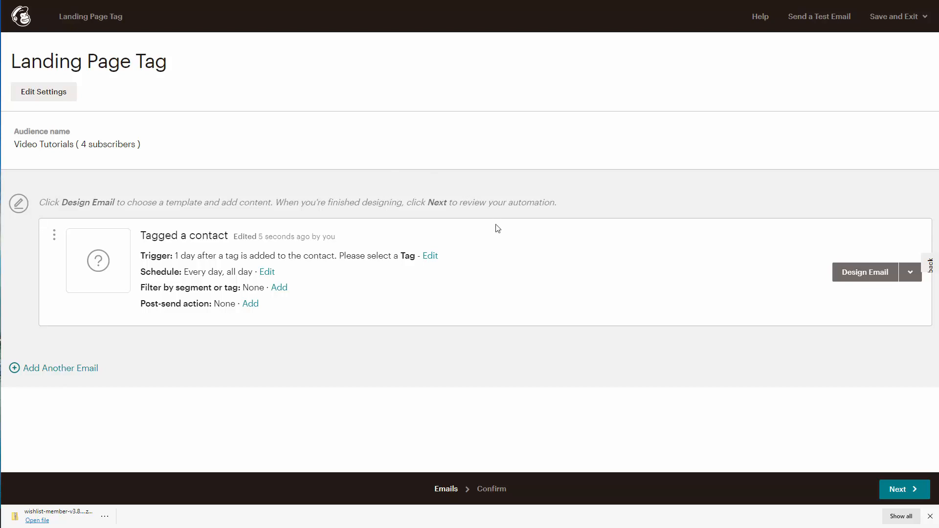
Step: Set the email to trigger one day after the landingpagetag tag is added
click(430, 257)
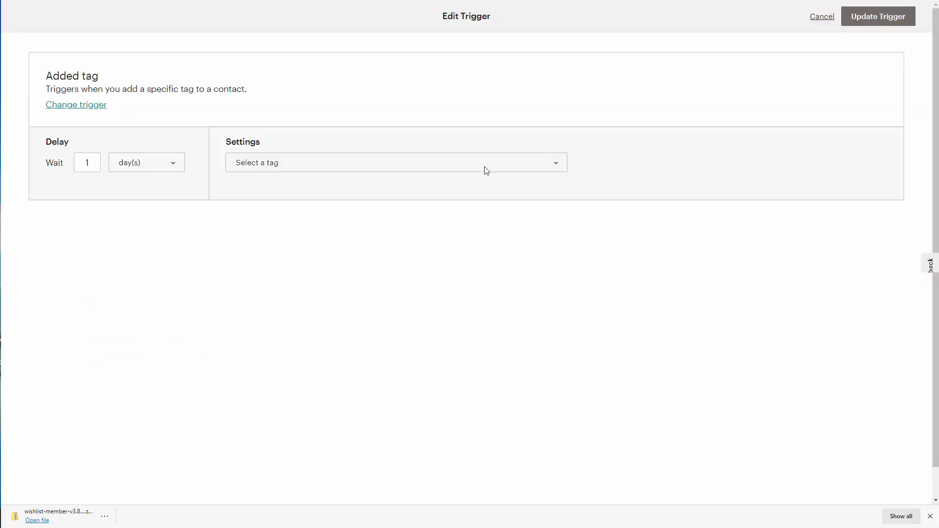
click(486, 170)
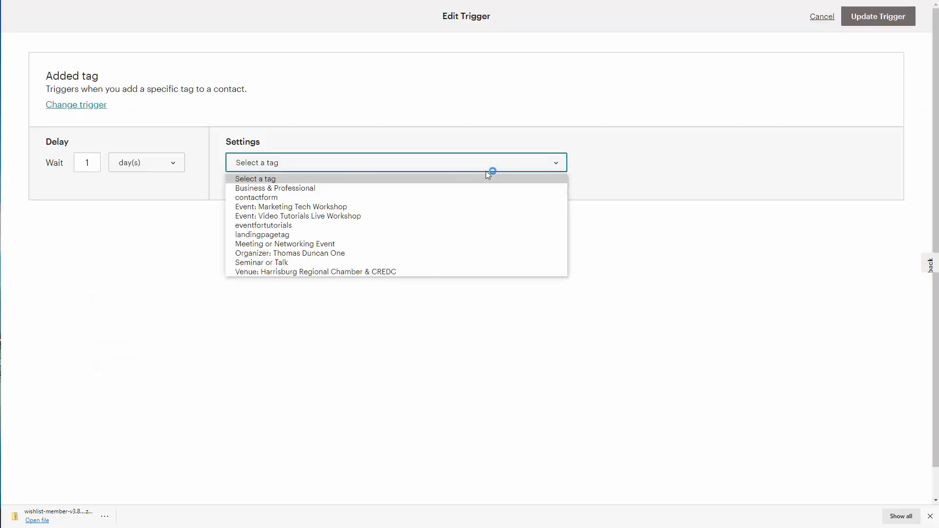
click(462, 235)
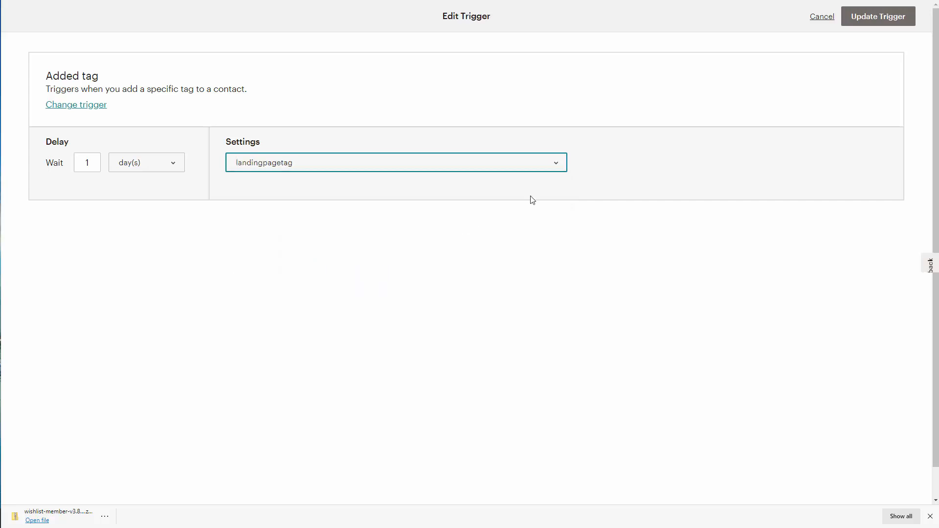
click(882, 18)
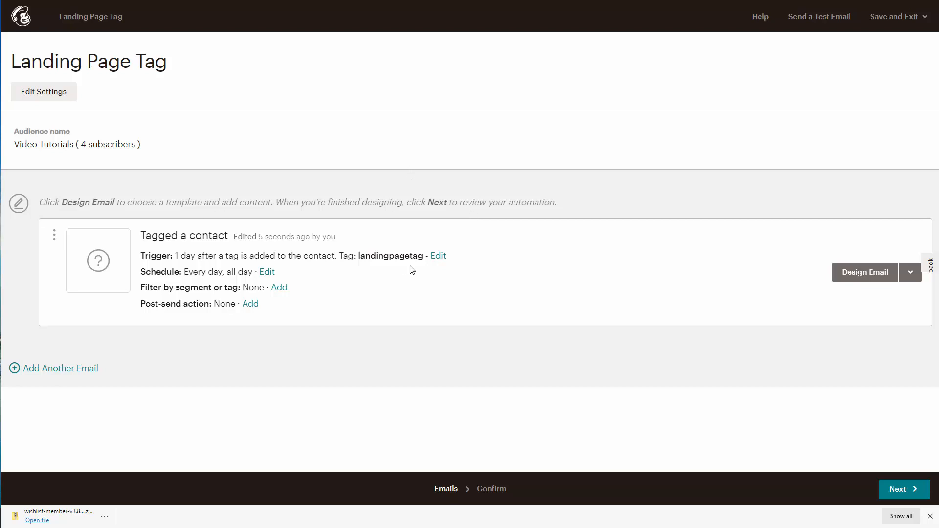
Step: Give the email subject 'Welcome to Our World' and the Simple Text template, then edit its heading
click(860, 277)
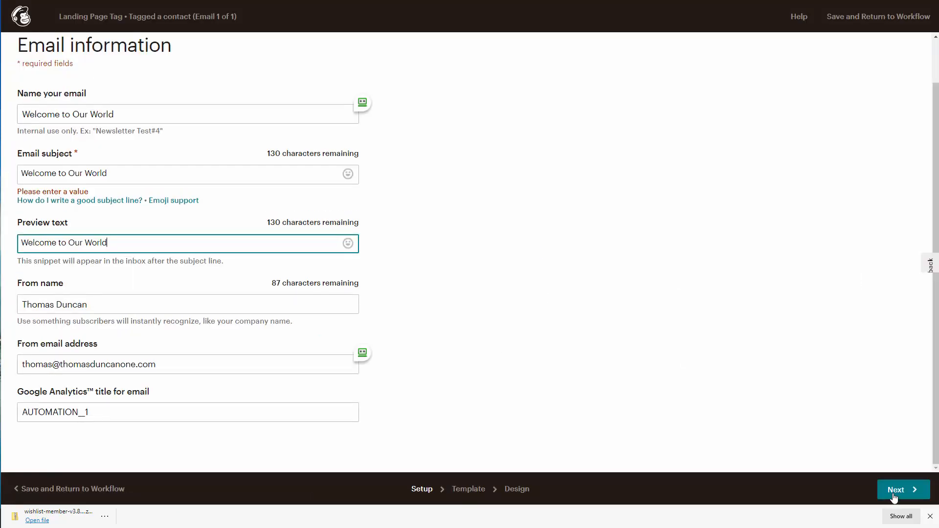
click(895, 492)
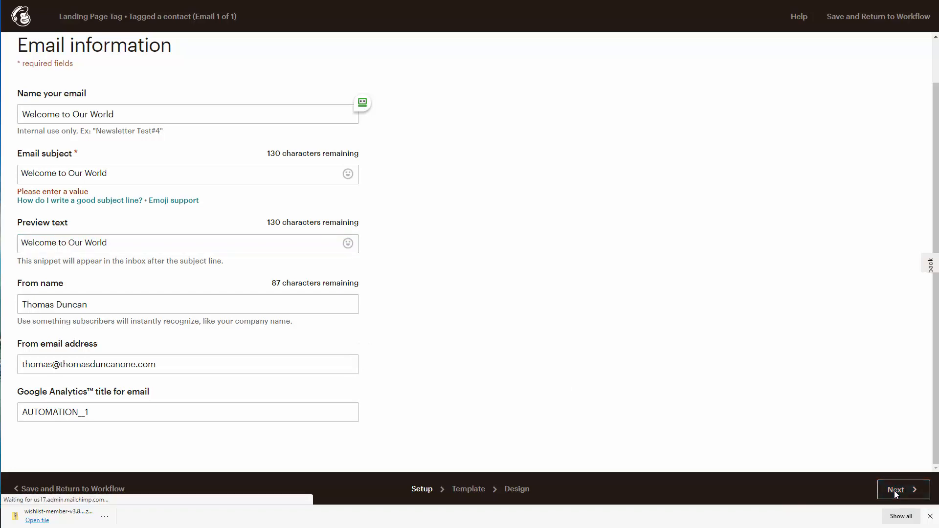
scroll(682, 340, down, 4)
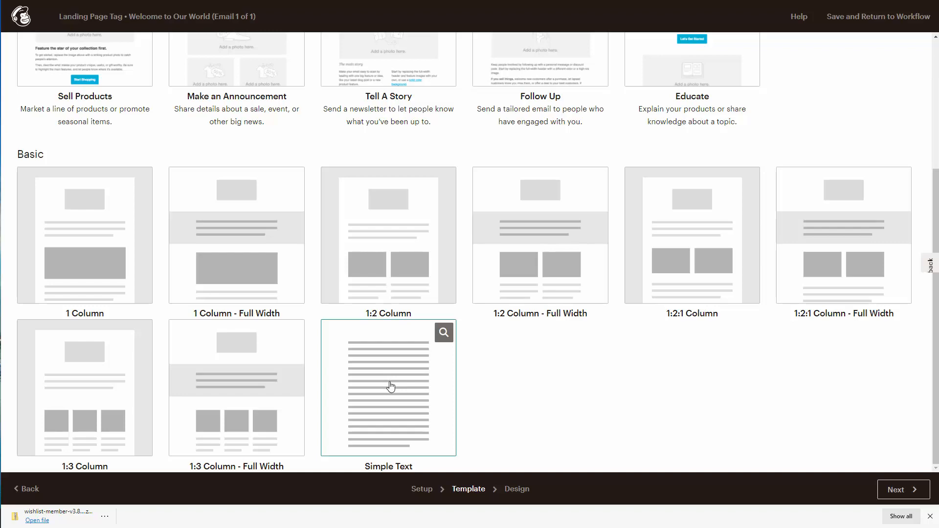
click(390, 387)
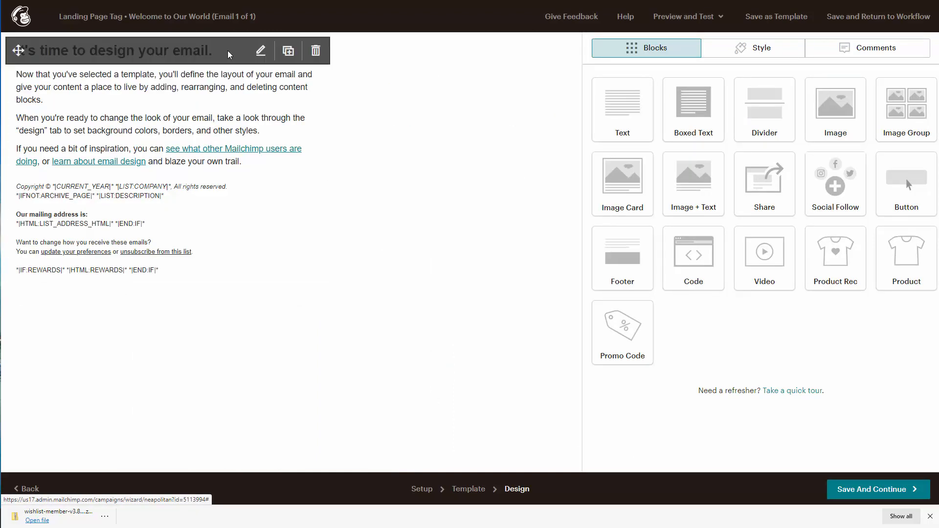
click(260, 53)
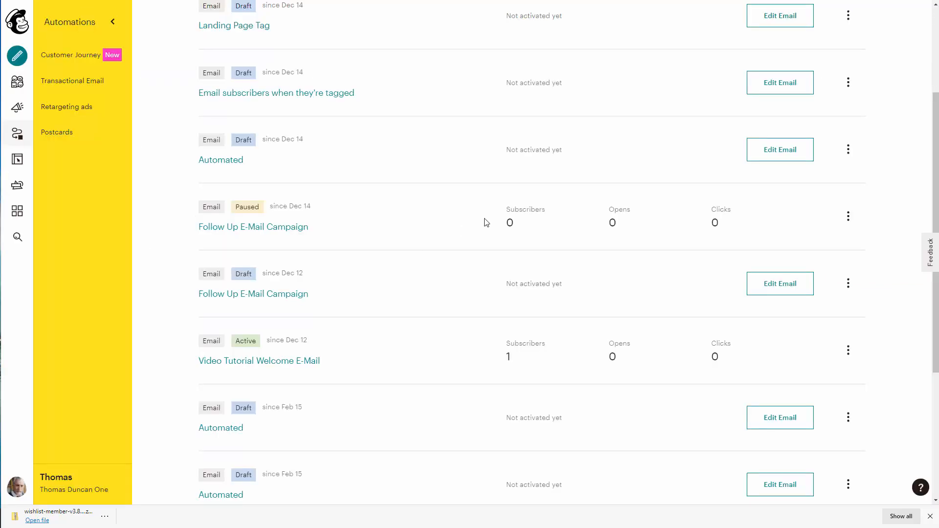
Step: Edit the paused Follow Up E-Mail Campaign's first email to filter recipients by custom conditions
click(848, 216)
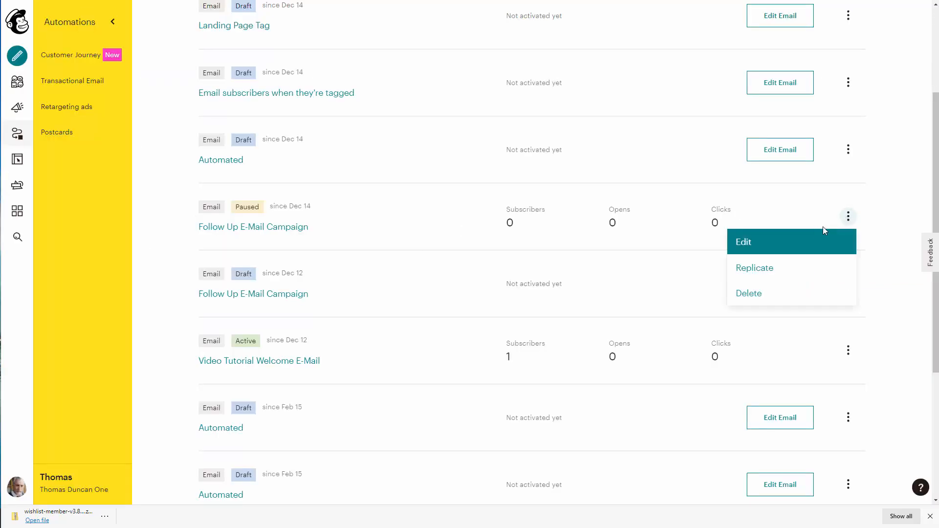
click(746, 246)
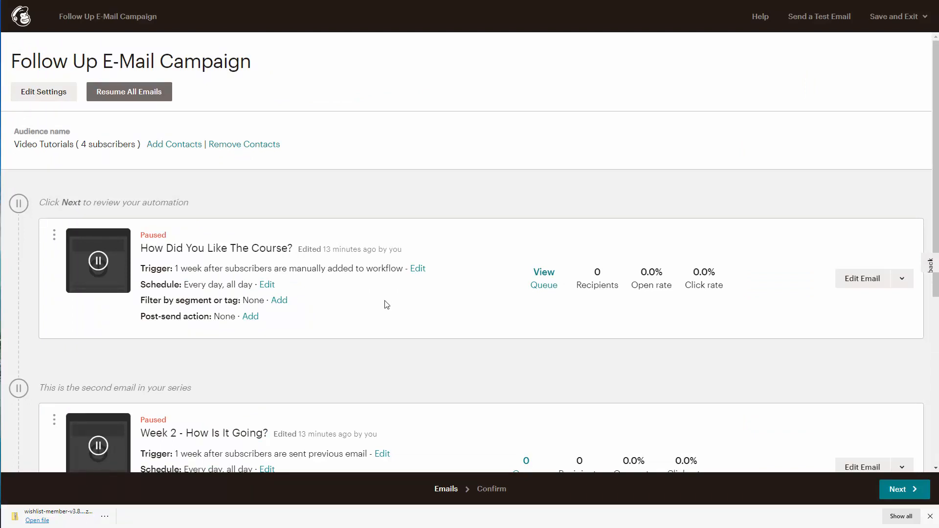
click(278, 303)
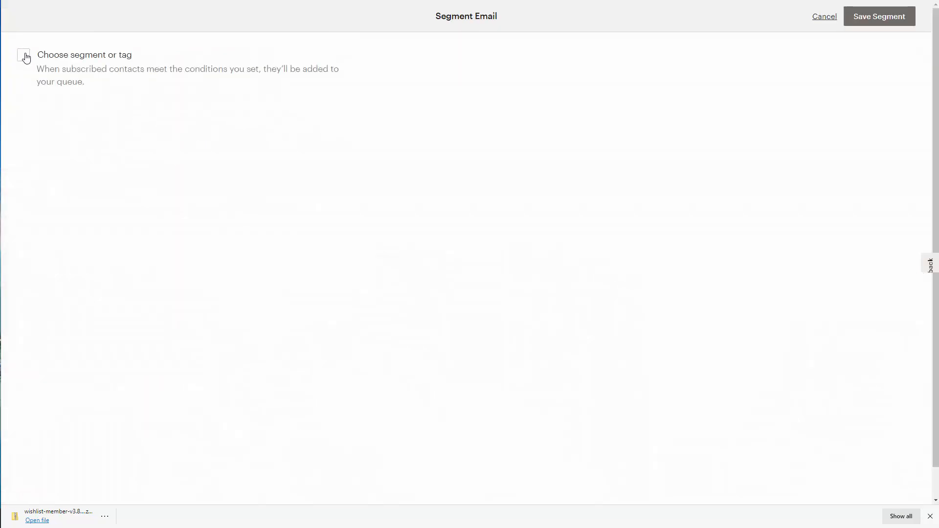
click(26, 59)
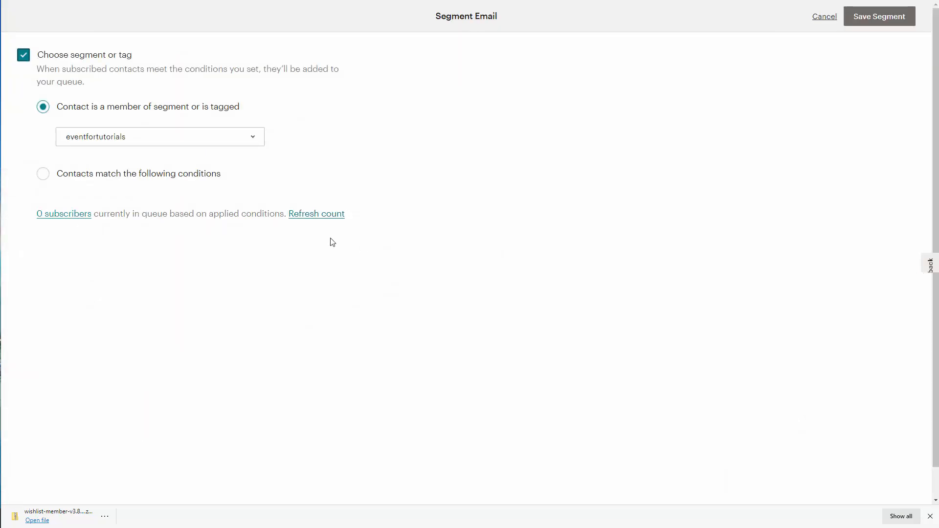
click(43, 175)
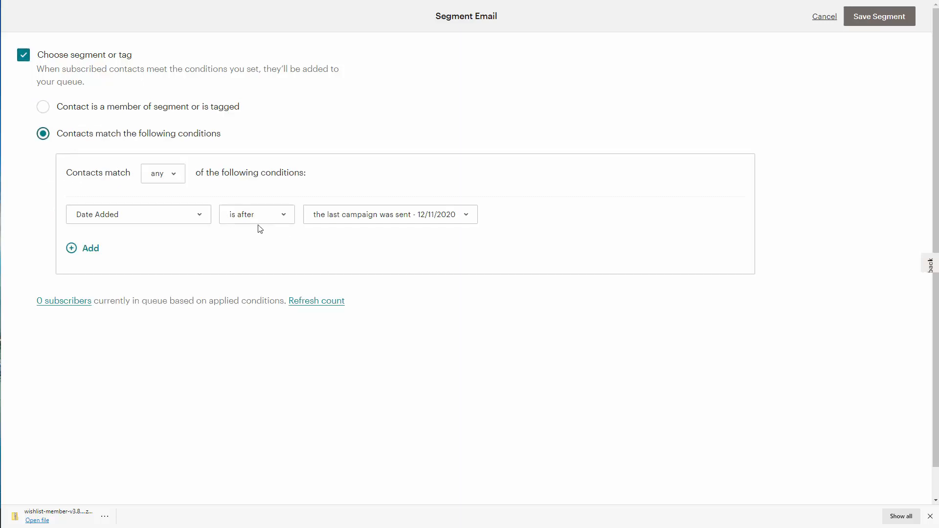
Step: Set the first condition to Tags / contact is tagged / eventfortutorials
click(200, 215)
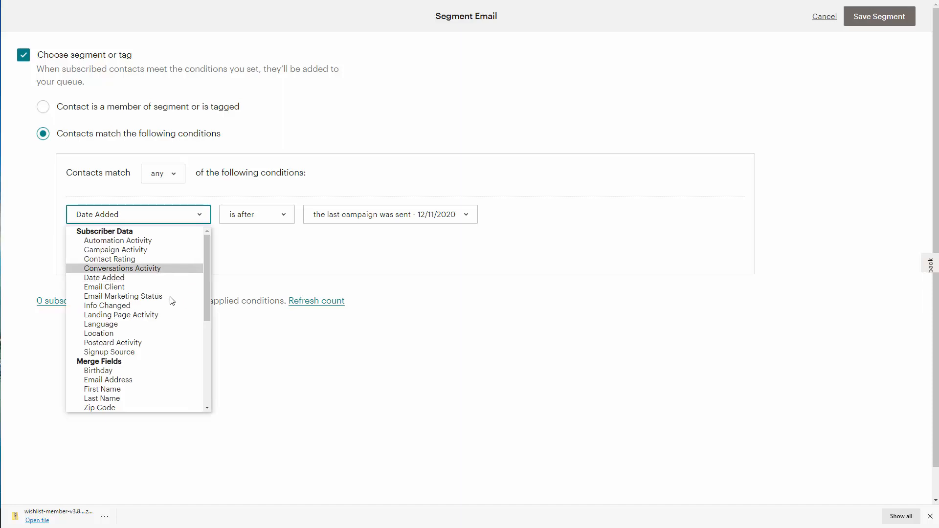
scroll(168, 318, down, 3)
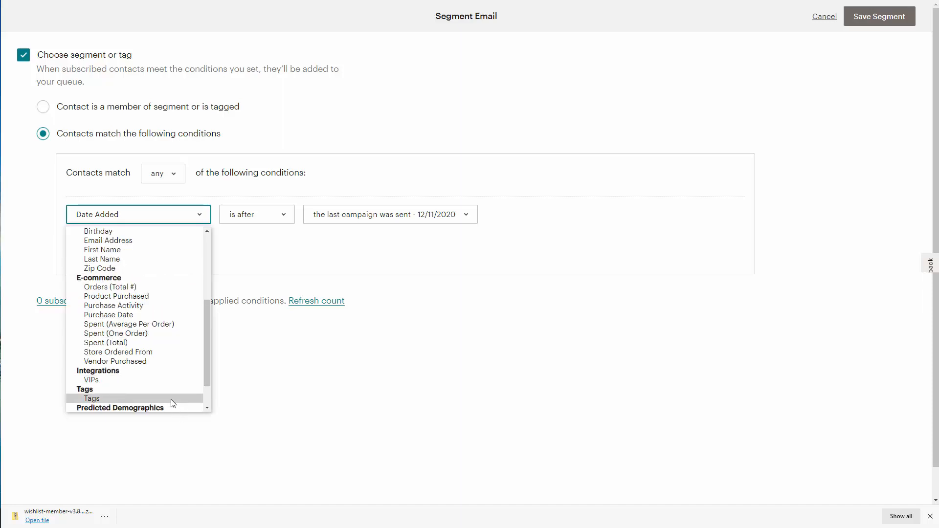
click(171, 398)
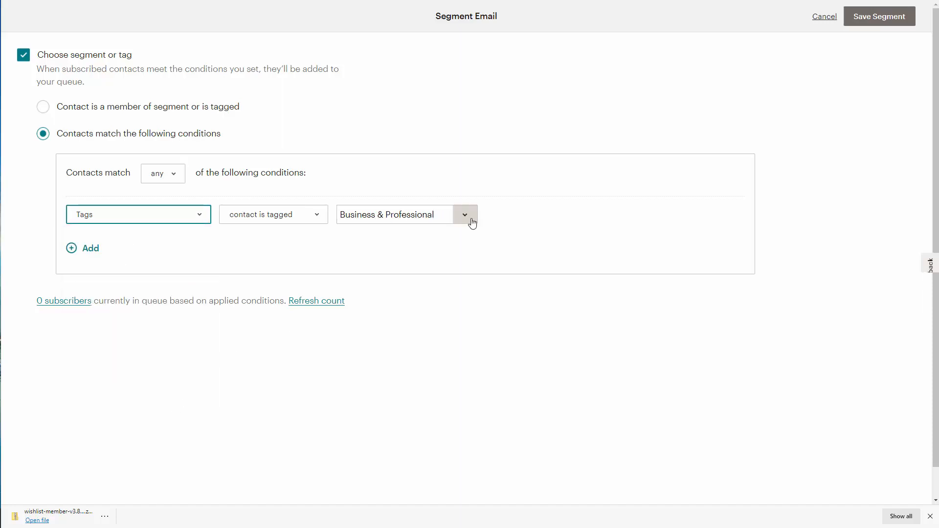
click(472, 222)
click(375, 100)
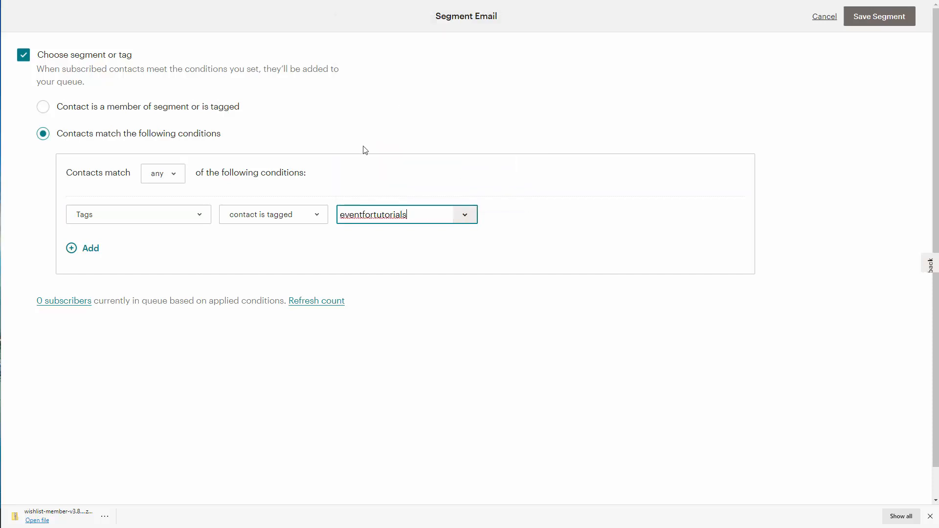
Step: Add a second Tags condition for contacts tagged landingpagetag
click(71, 248)
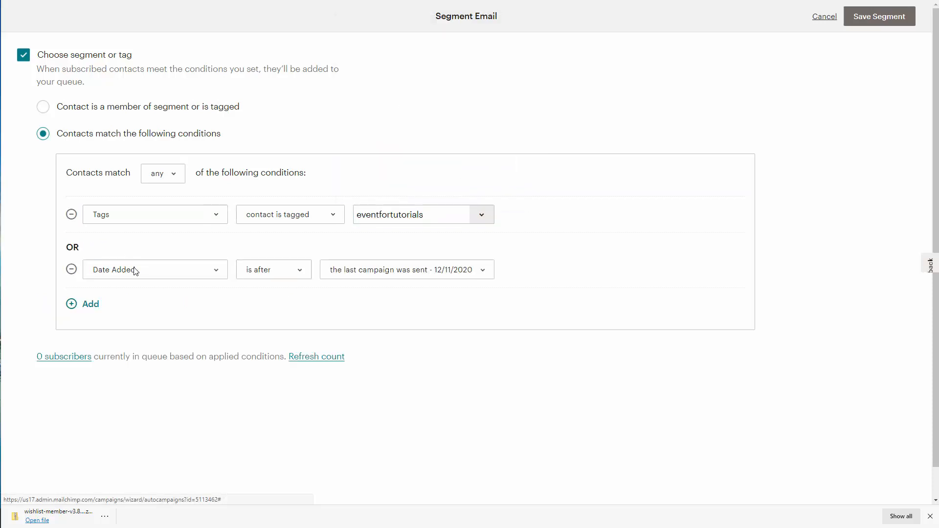
click(218, 273)
scroll(190, 356, down, 3)
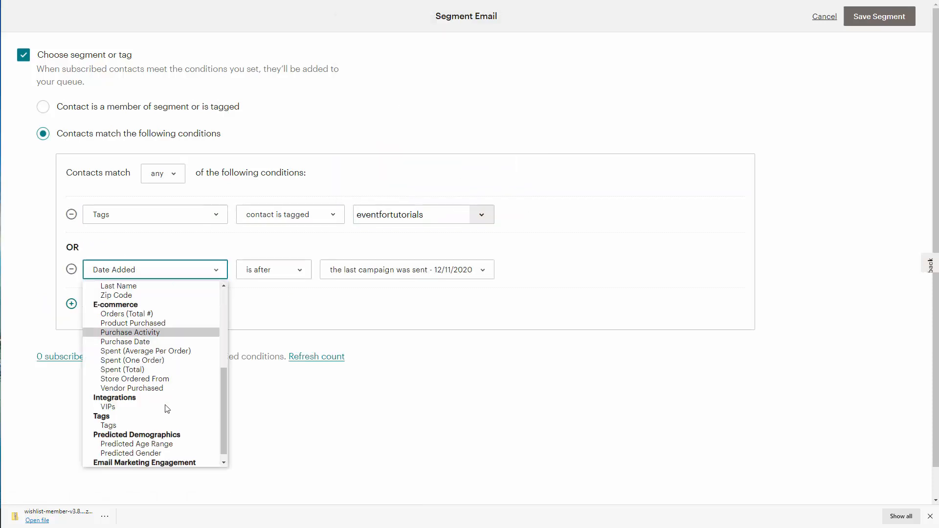
click(165, 423)
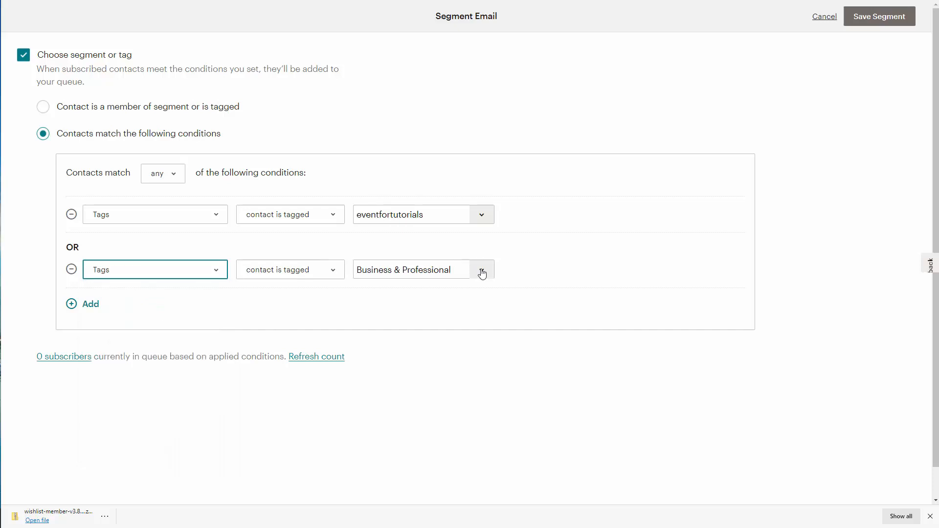
click(480, 275)
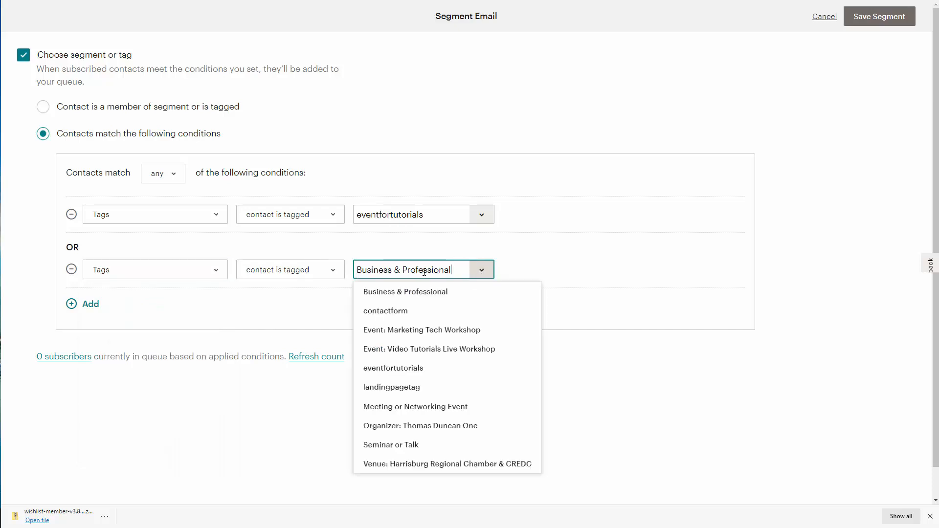
click(409, 387)
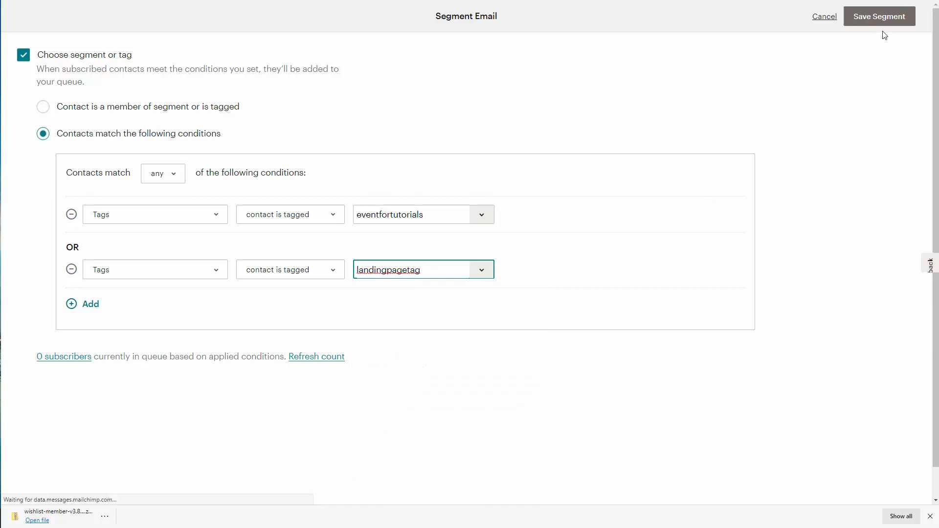
Step: Save the tag-based segment conditions
click(875, 18)
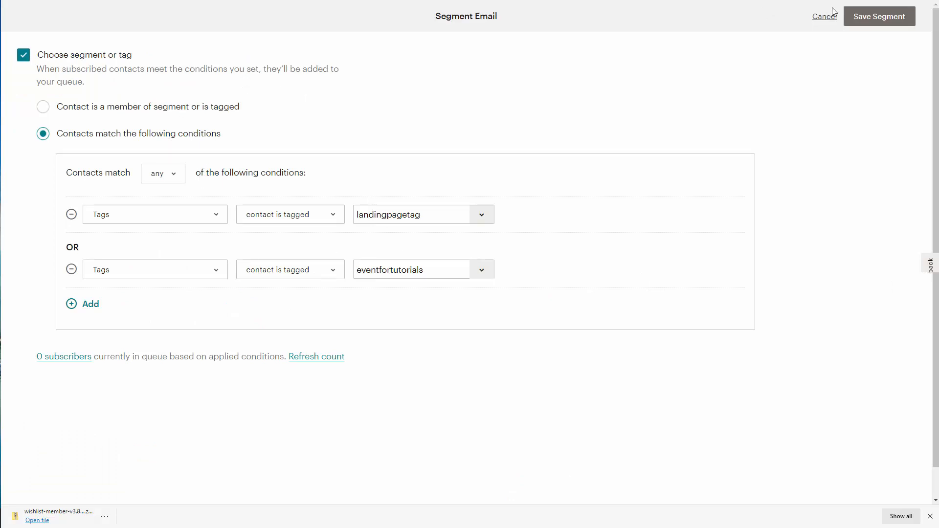
click(883, 18)
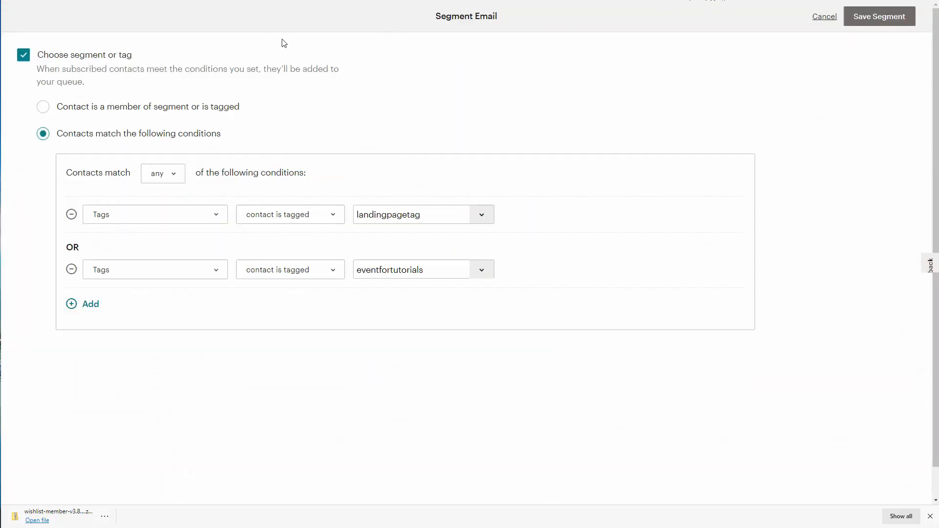
click(862, 19)
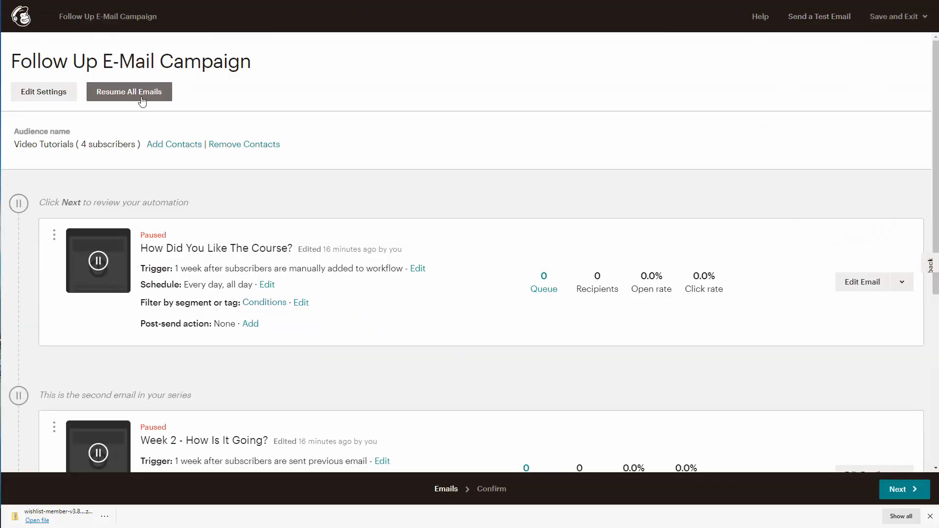
Step: Resume all emails in the Follow Up E-Mail Campaign
click(133, 93)
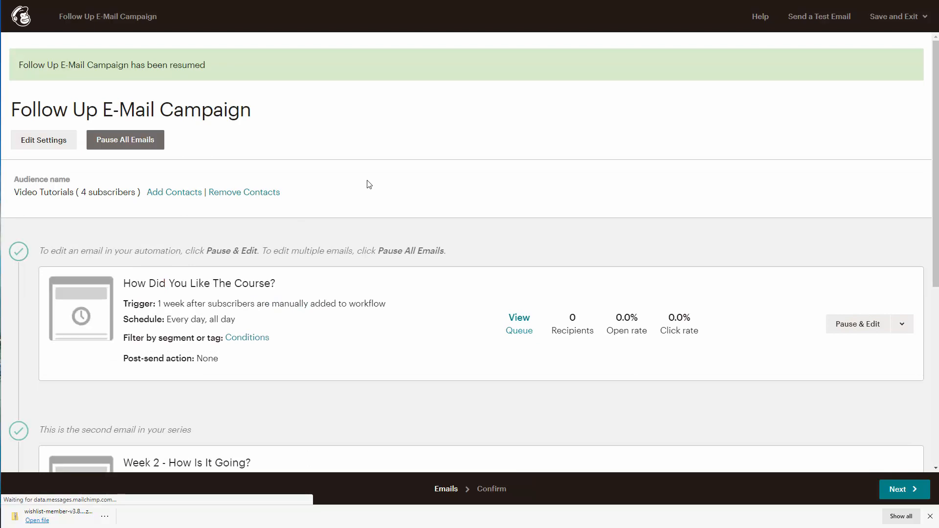
scroll(369, 184, down, 6)
scroll(370, 186, up, 6)
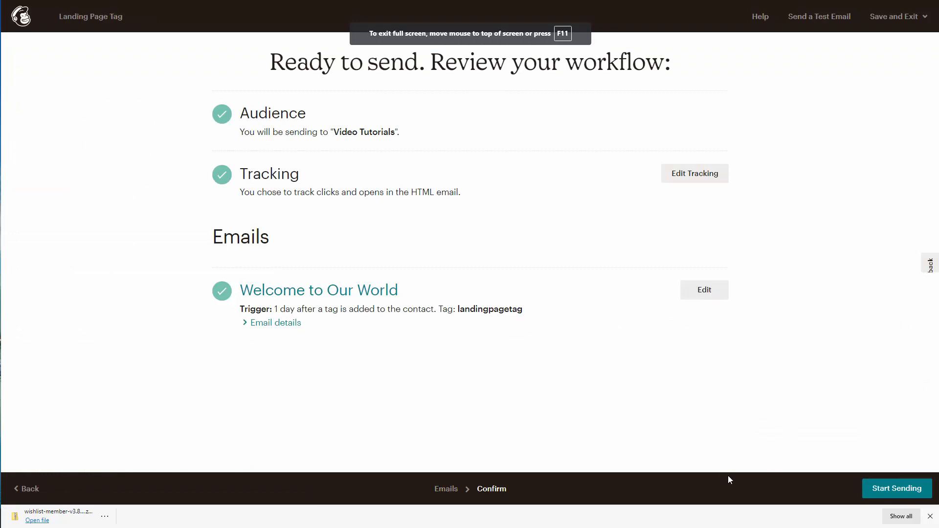
Step: Confirm Start Sending for the Landing Page Tag workflow, then publish the Video Tutorials landing page
click(868, 491)
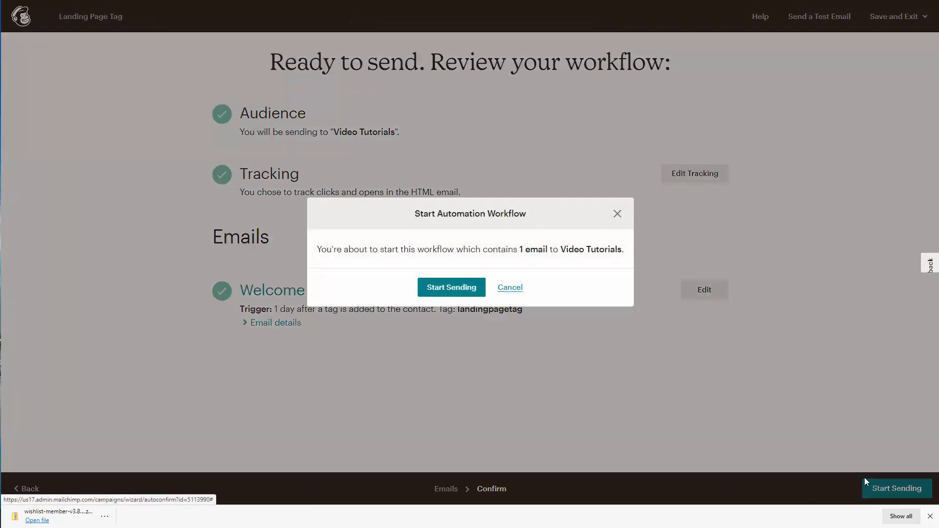
click(454, 292)
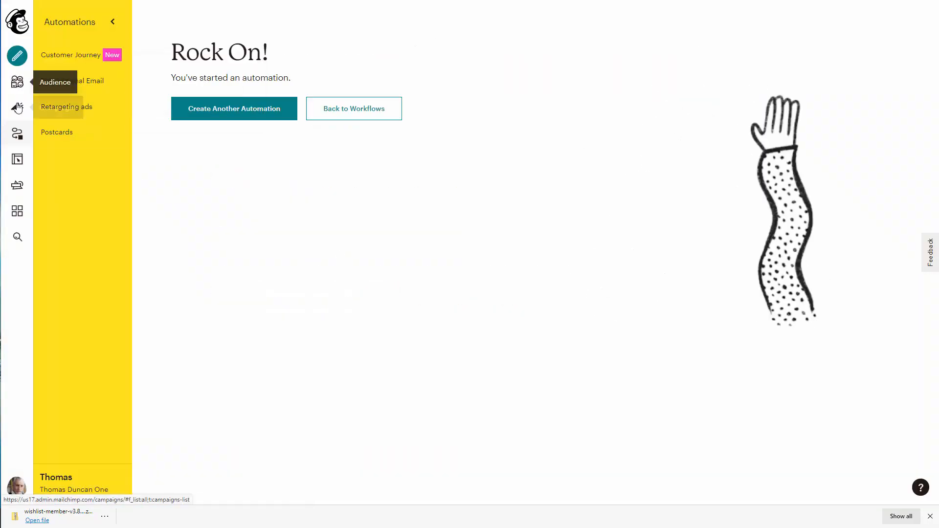
click(17, 109)
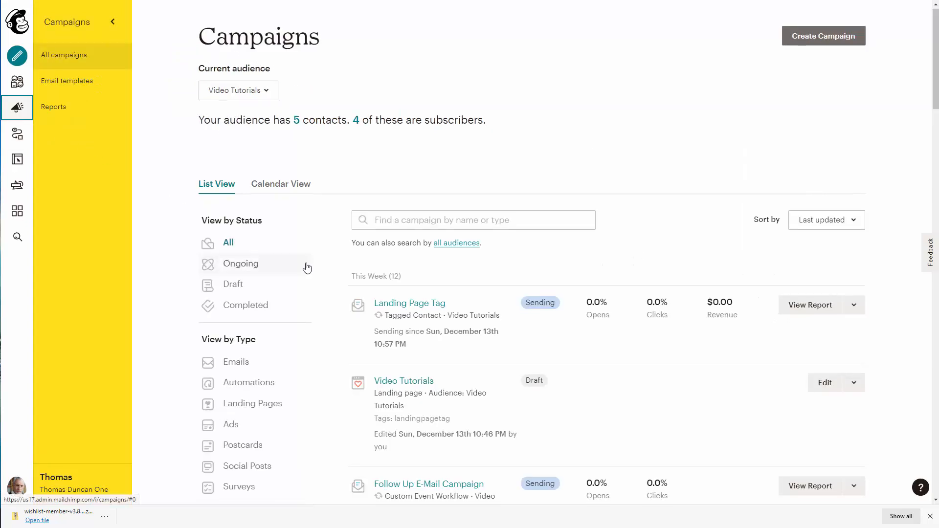
scroll(266, 211, down, 4)
click(265, 210)
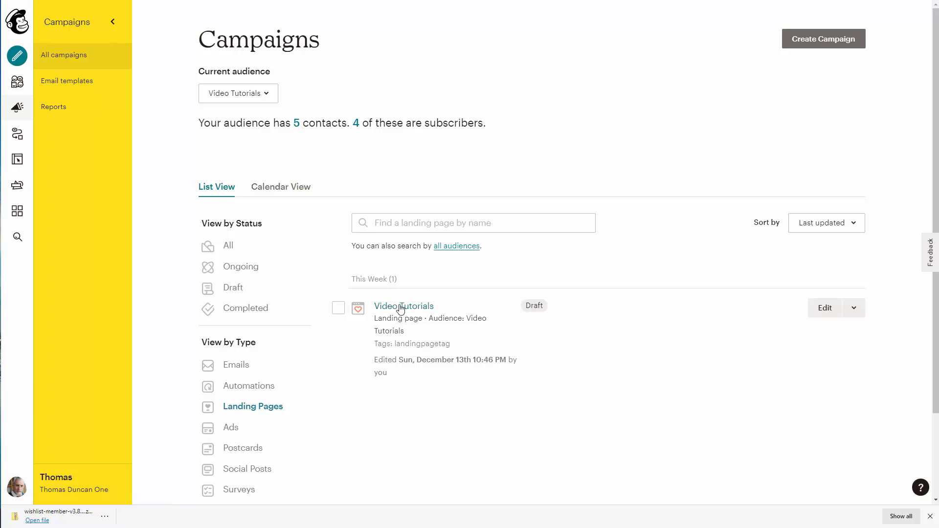
click(413, 308)
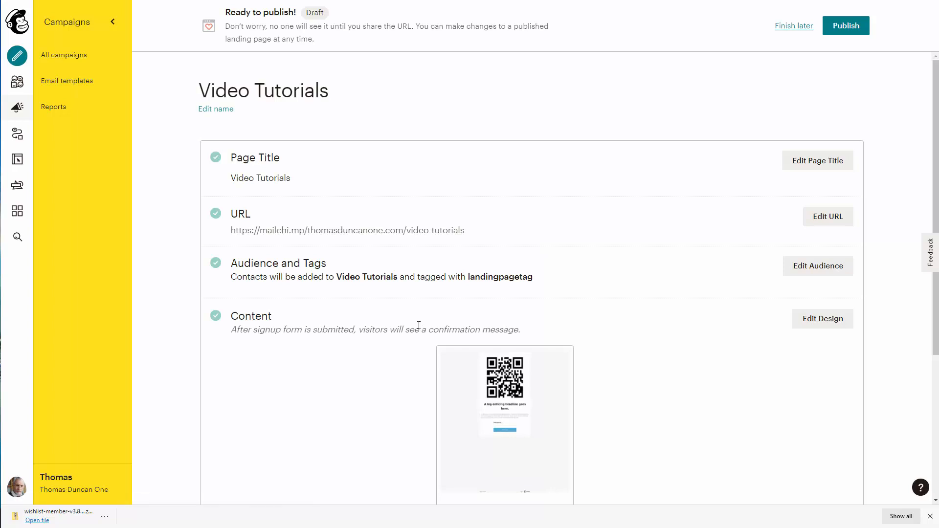
click(838, 26)
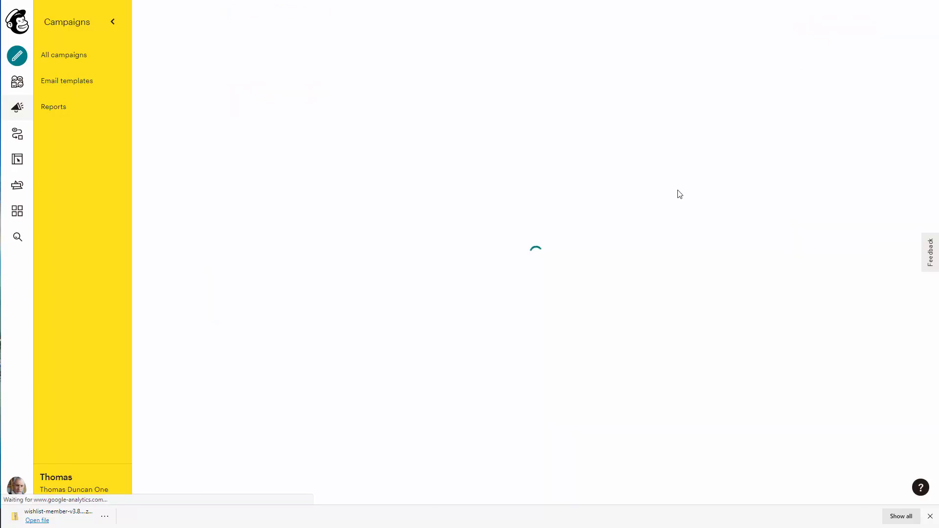